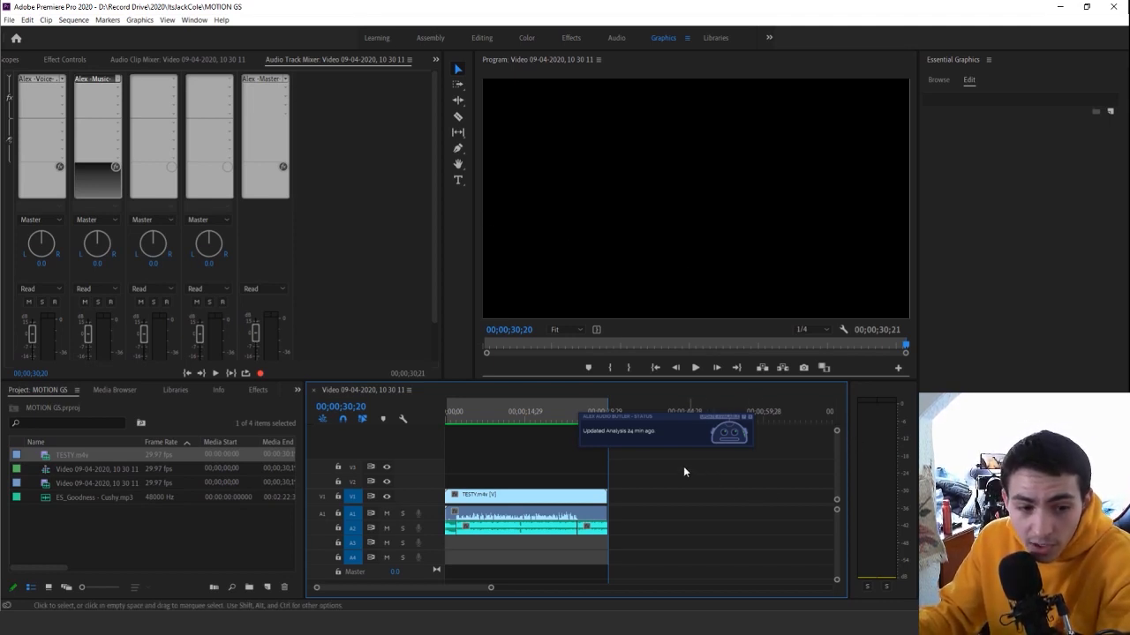
- Review the finished sequence's voice and music clips and play the sequence through from its start
left_click(508, 419)
key("Home")
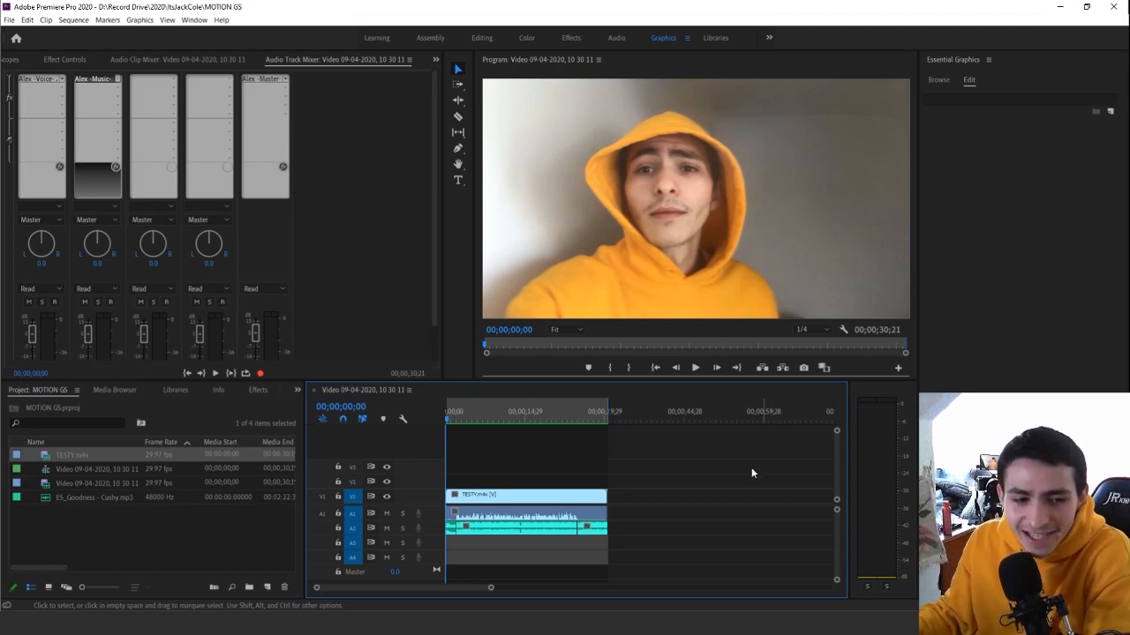
left_click(513, 518)
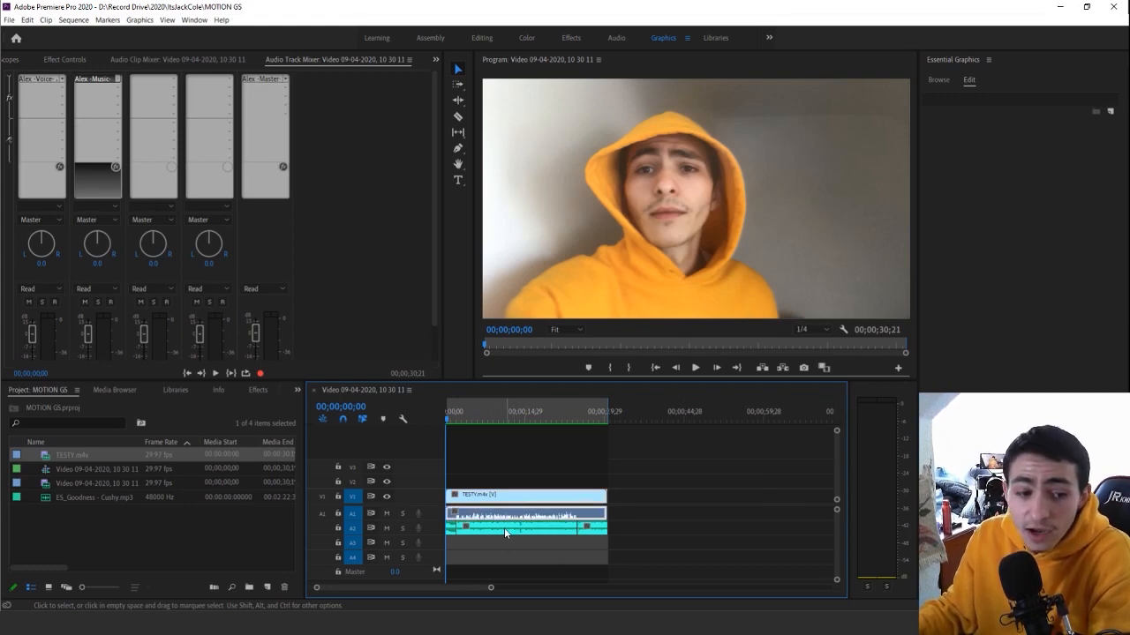
left_click(520, 530)
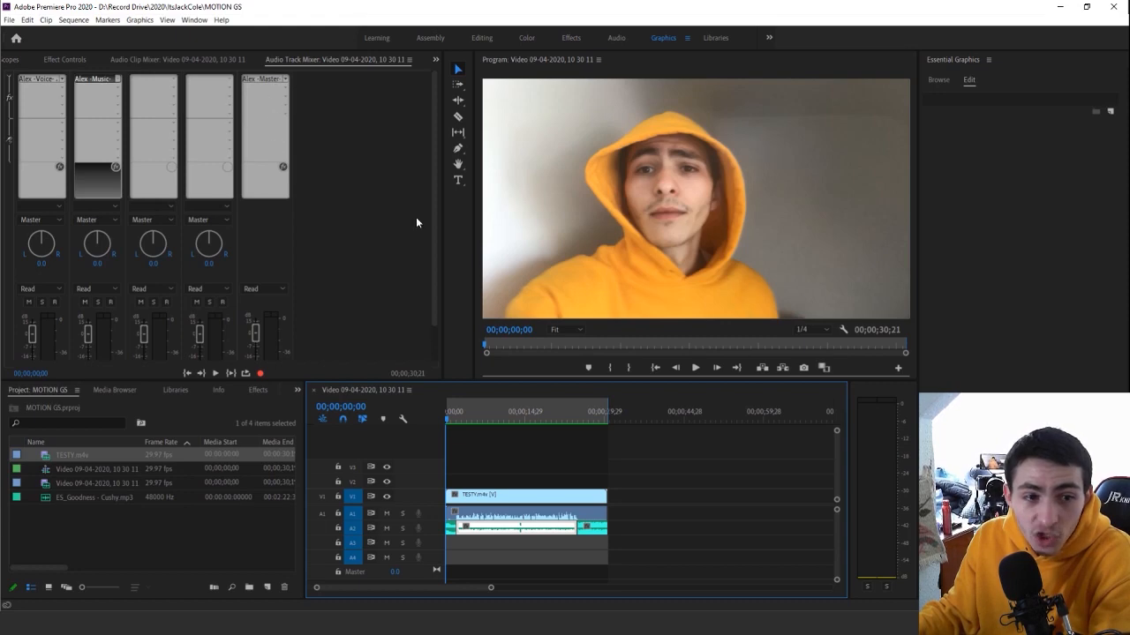
left_click(664, 485)
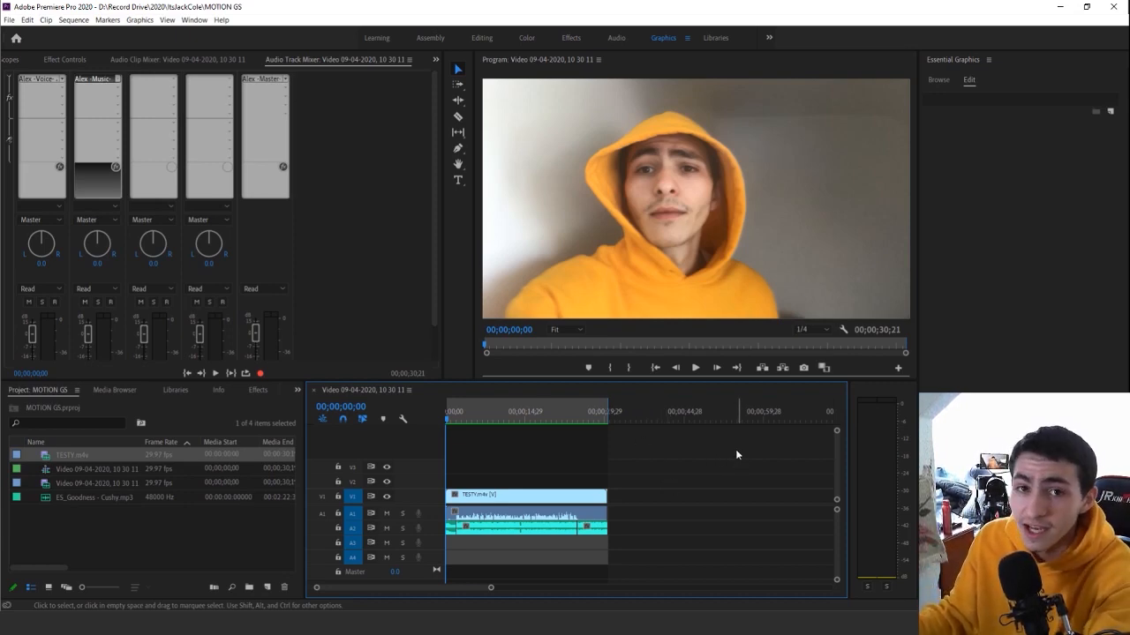
key("space")
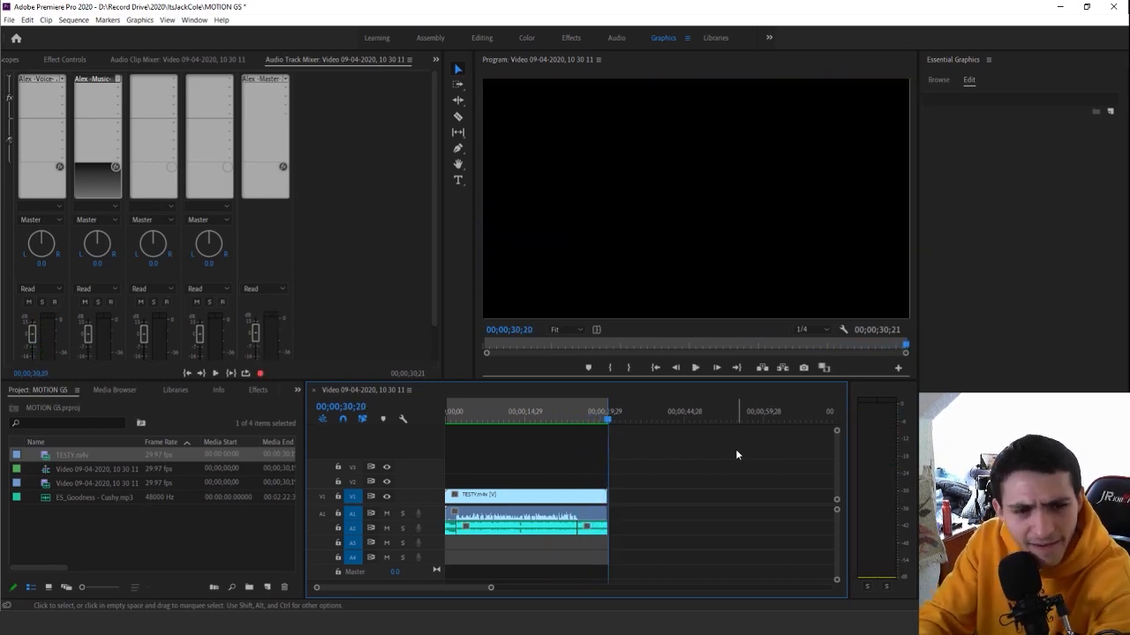
- Move the playhead to about 00;00;25;07 and inspect the volume settings of both music clips on track A2
mouse_move(584, 419)
left_mouse_down()
mouse_move(570, 419)
mouse_move(580, 420)
left_mouse_up()
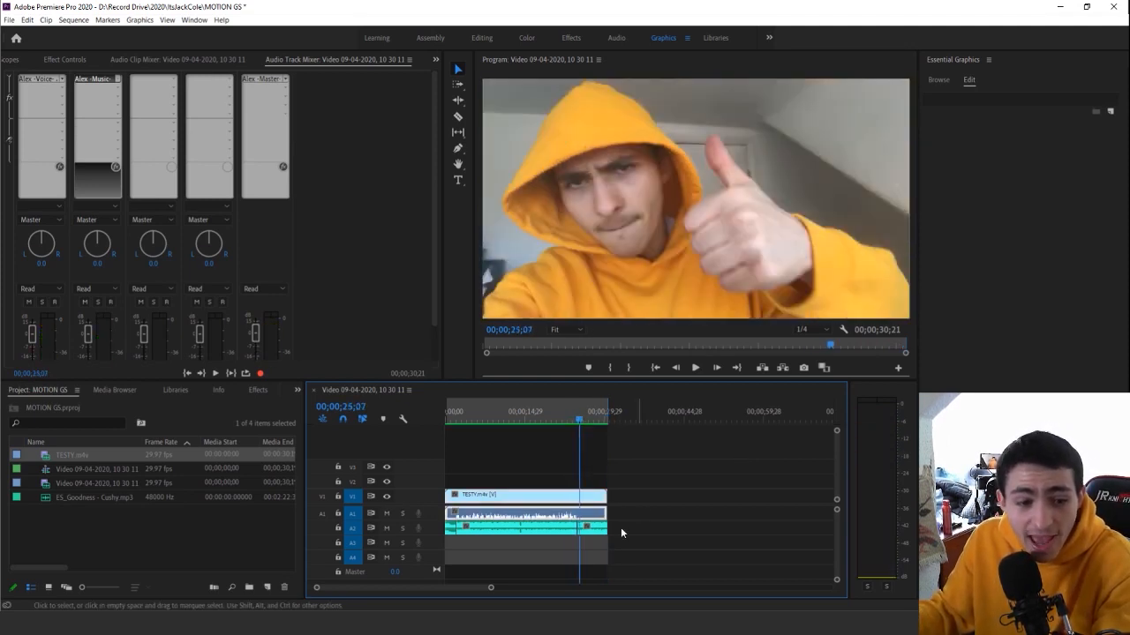
key("shift+5")
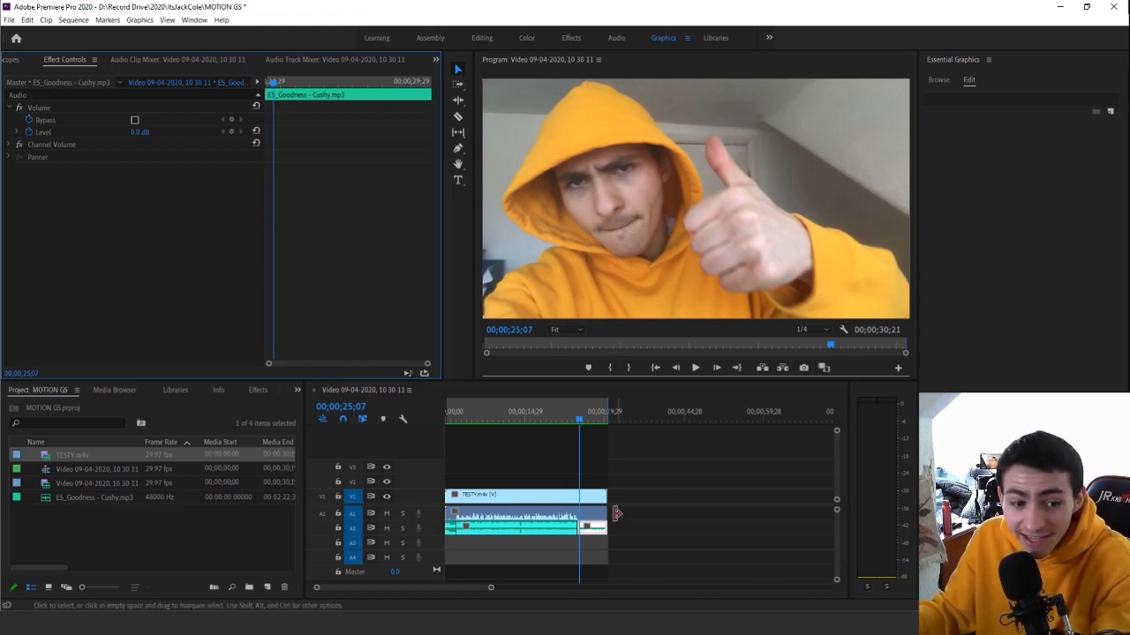
left_click(535, 529)
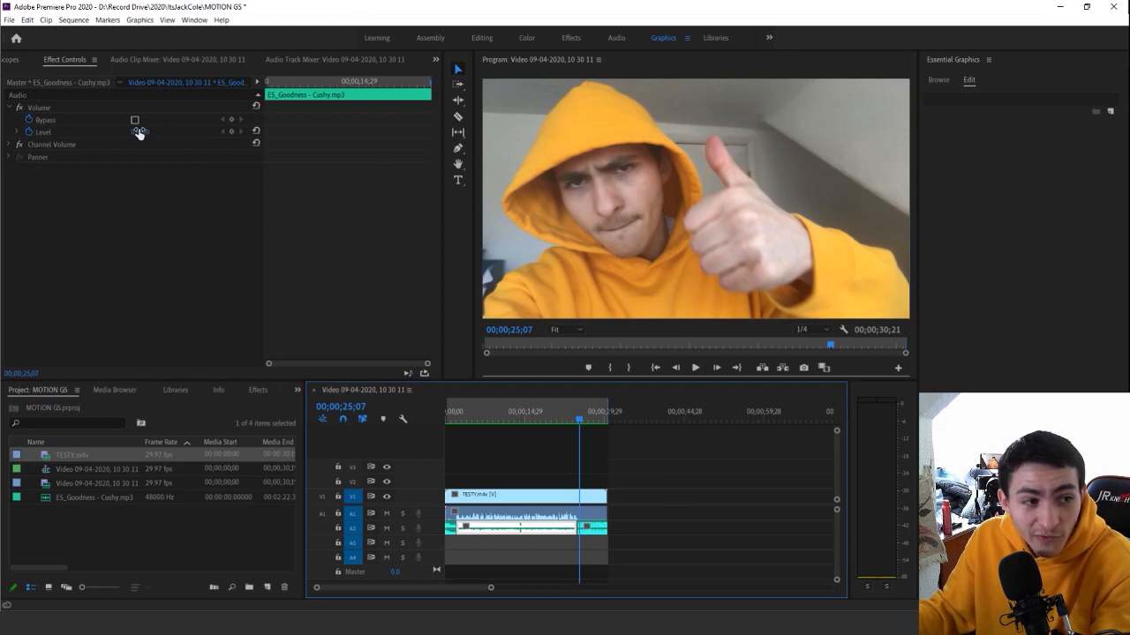
left_click(584, 528)
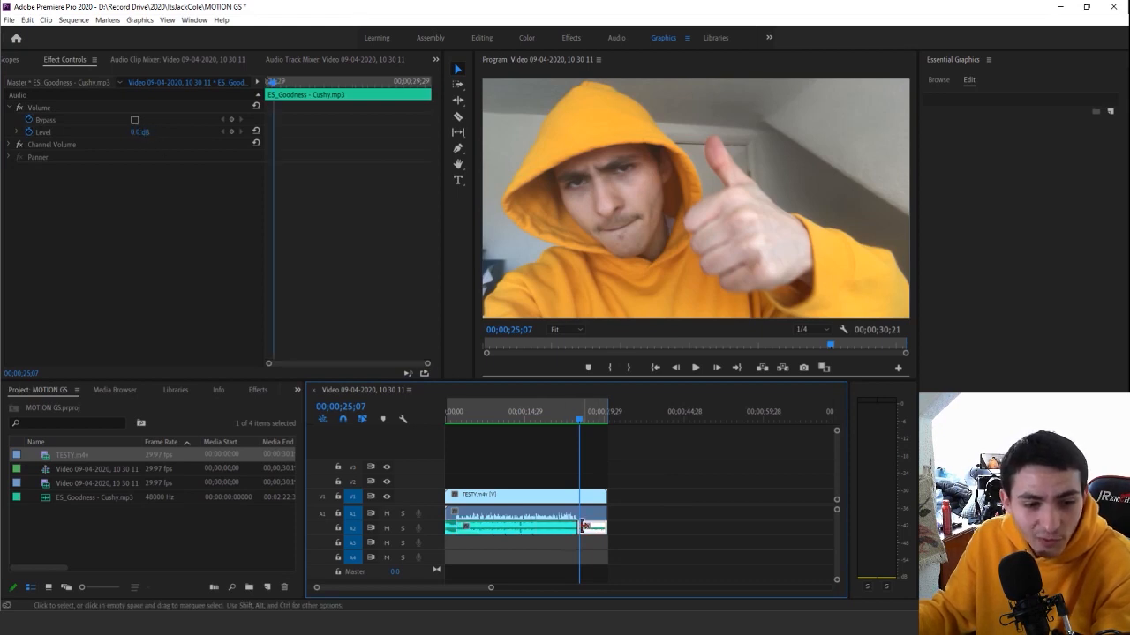
left_click(680, 512)
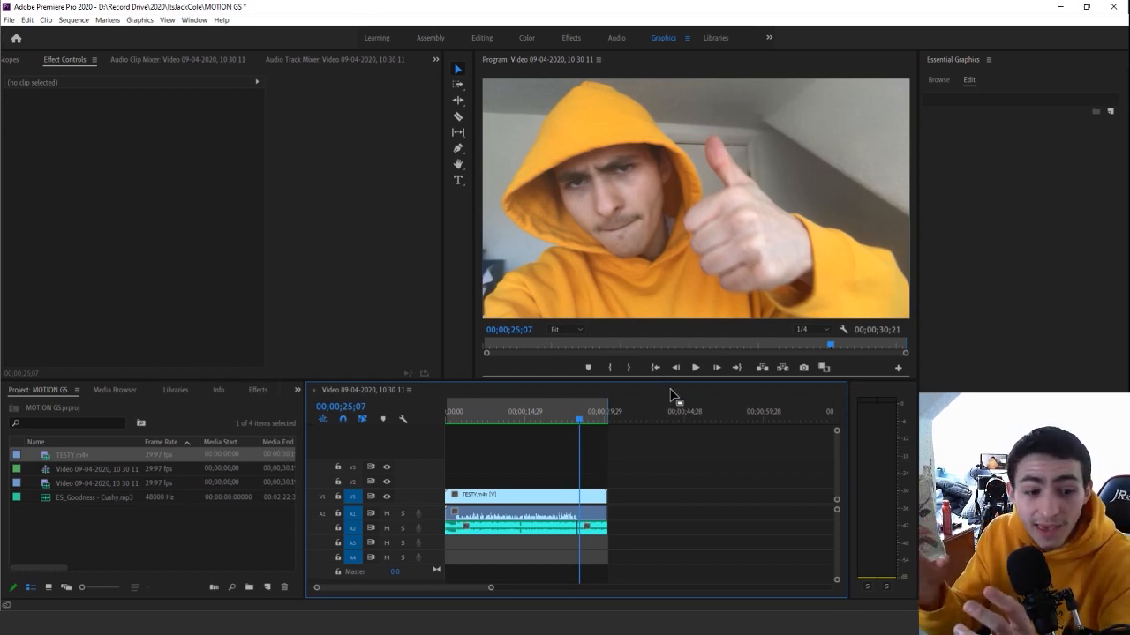
- Create a new sequence from the TESTY.m4v clip in the project
left_click(48, 455)
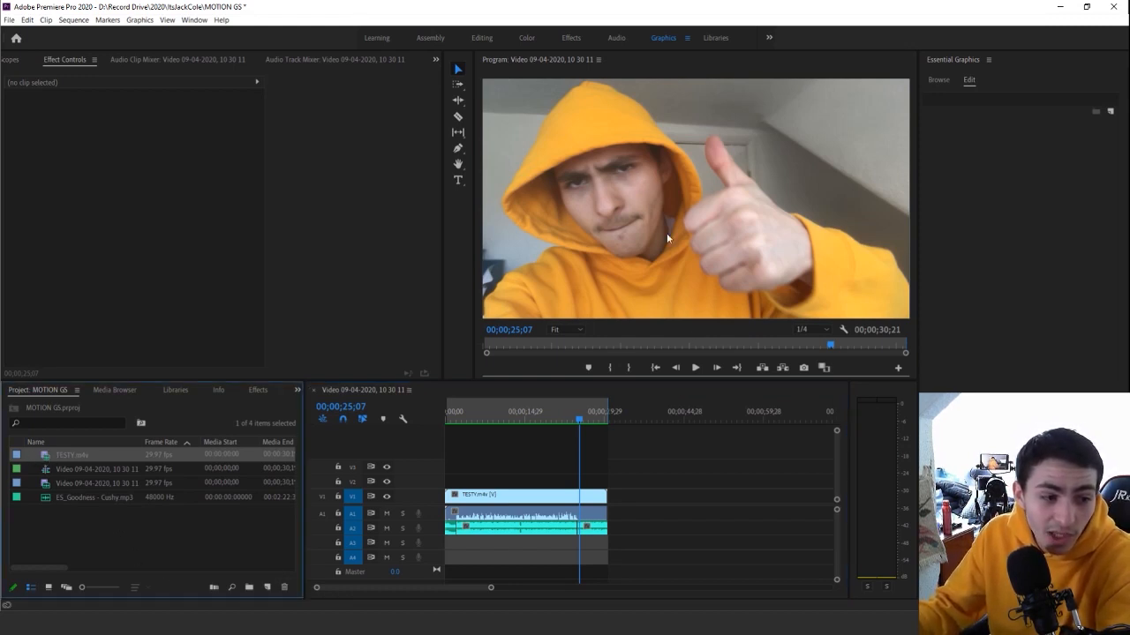
left_click(46, 497)
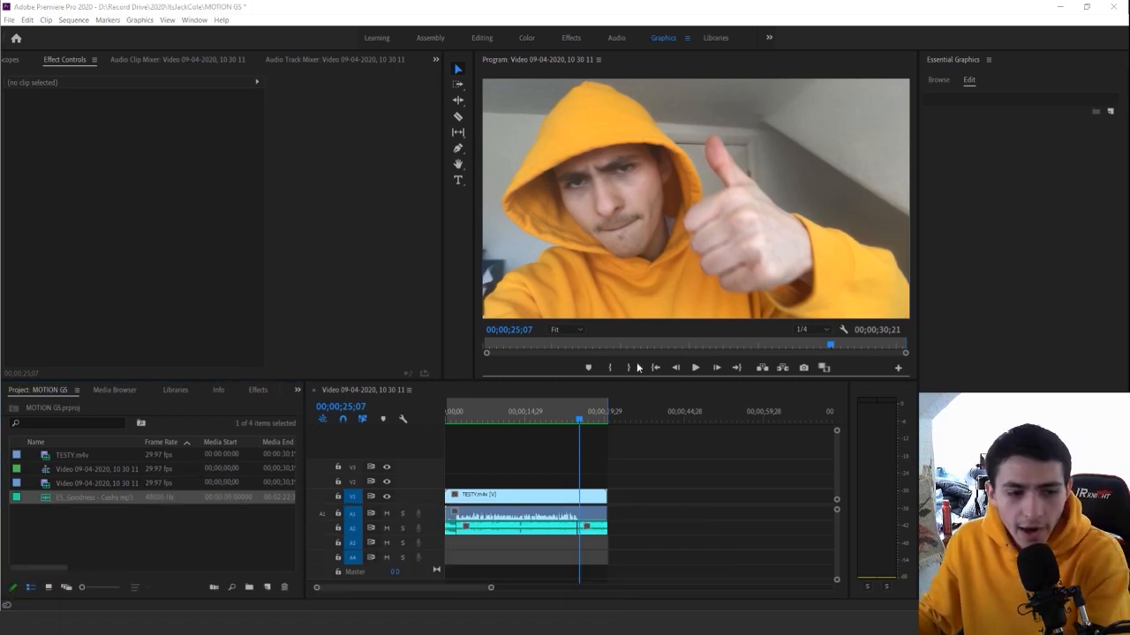
left_click(50, 455)
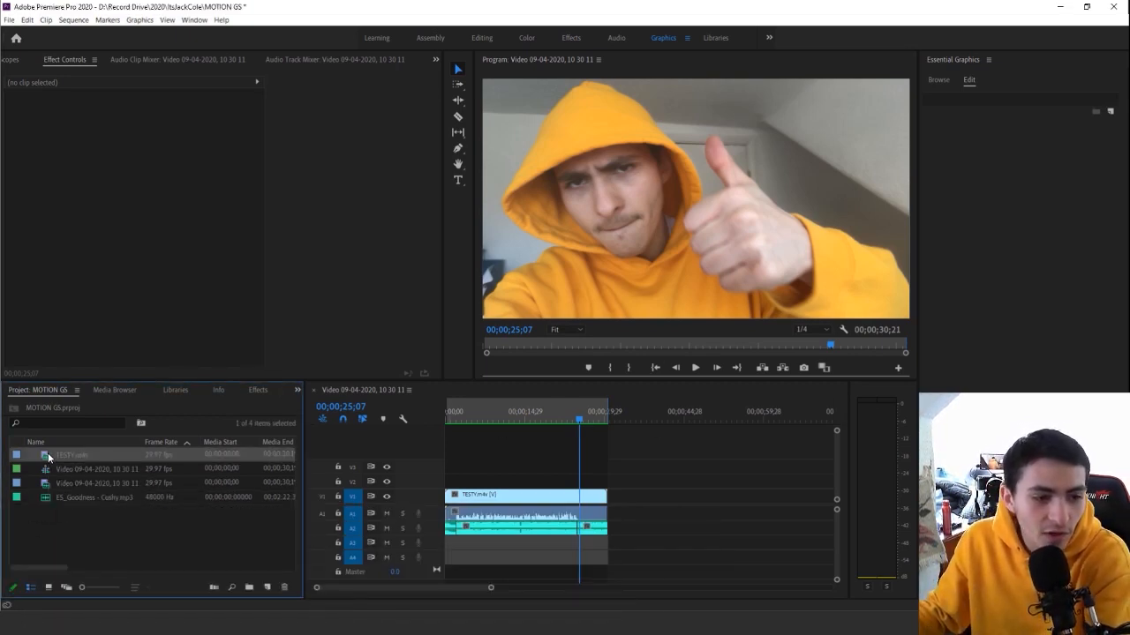
left_click(47, 501)
left_click(47, 455)
left_click_drag(49, 455, 267, 587)
left_click(674, 490)
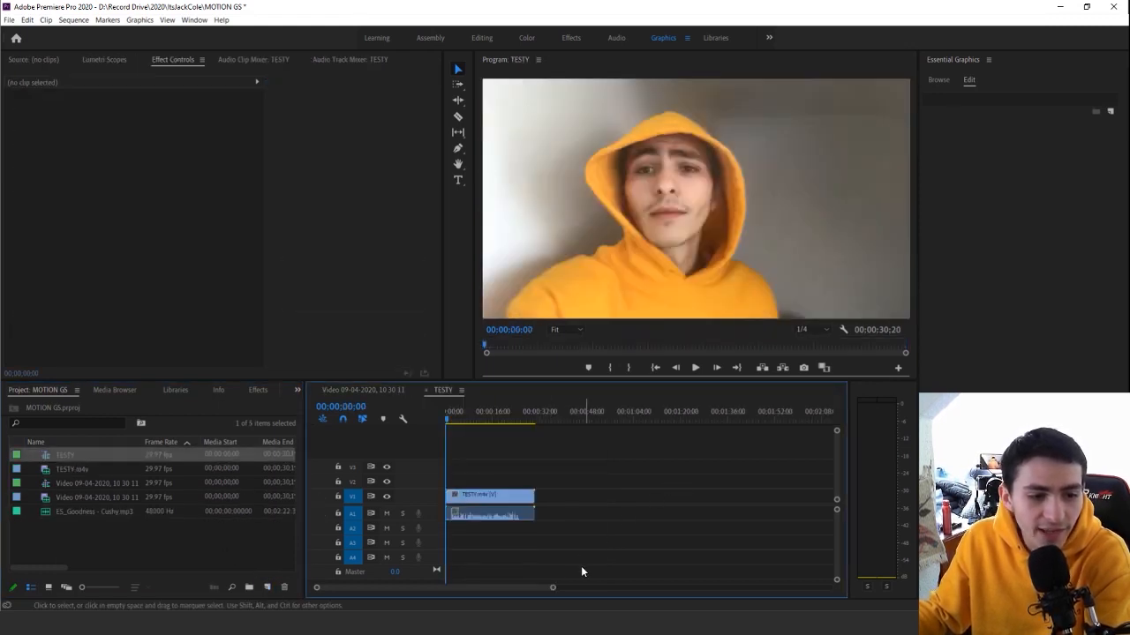
- Play the opening seconds of the new TESTY sequence and return the playhead to its start
left_click_drag(553, 588, 502, 592)
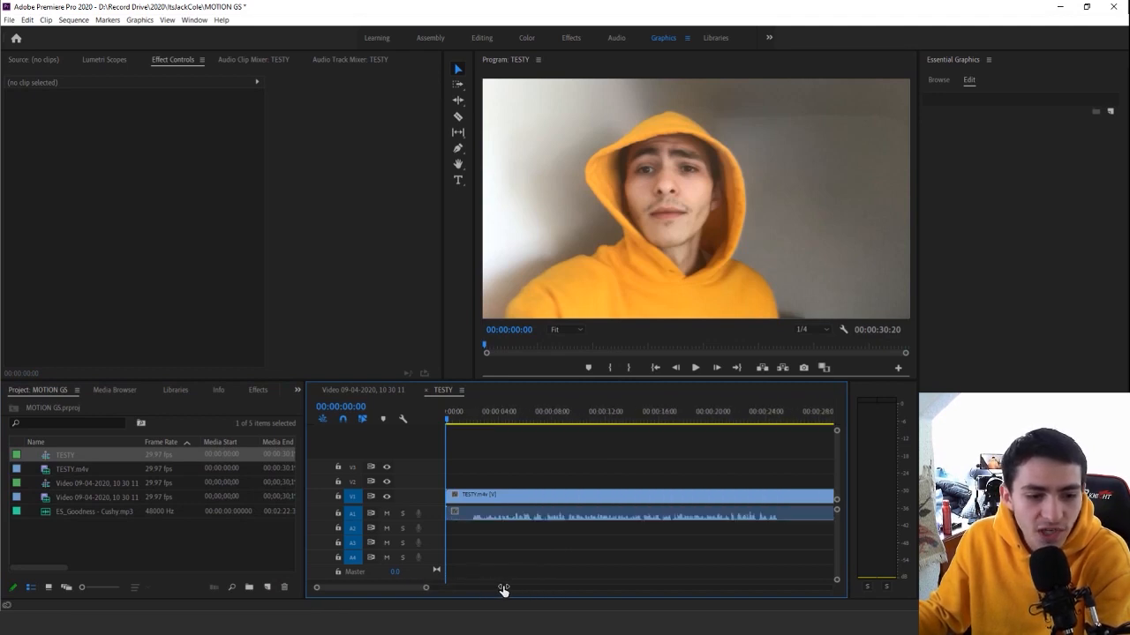
key("space")
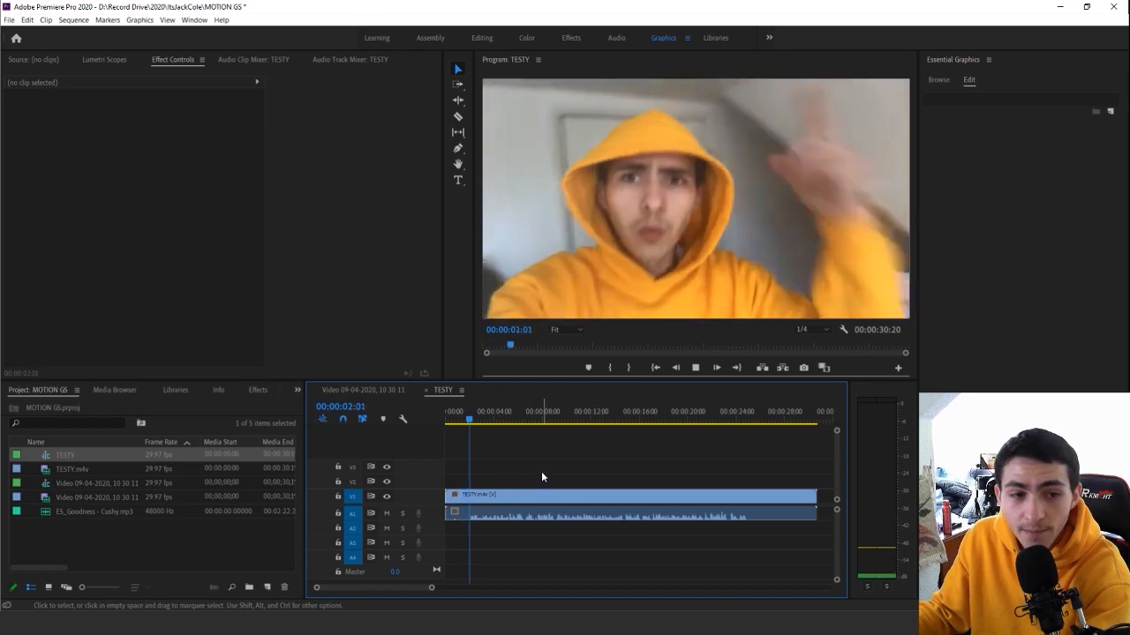
key("space")
key("Home")
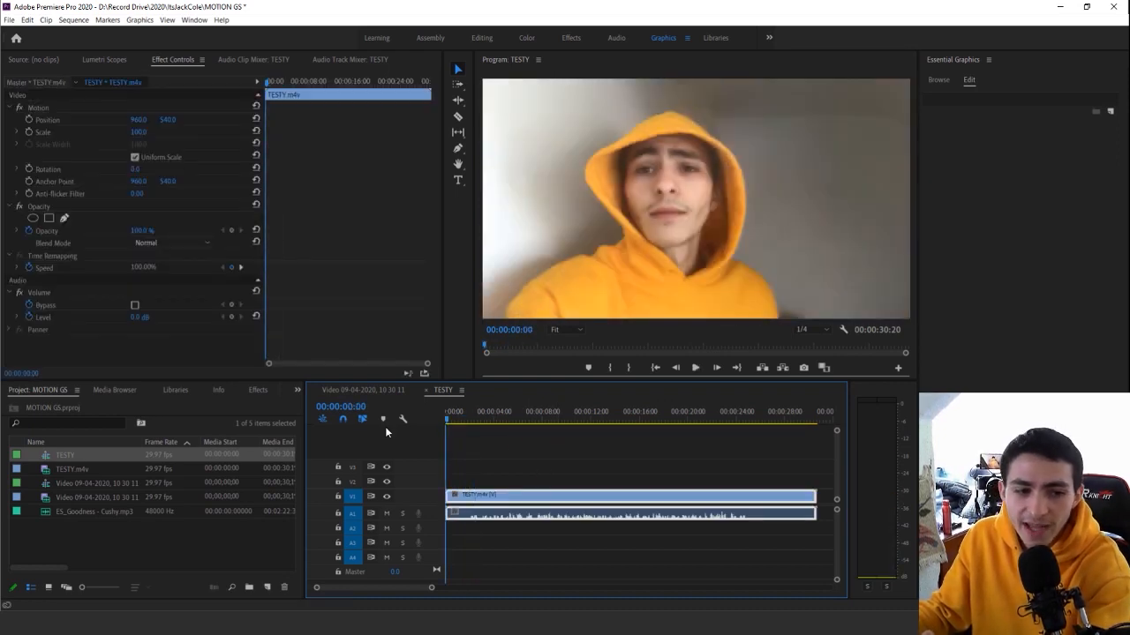
left_click(561, 452)
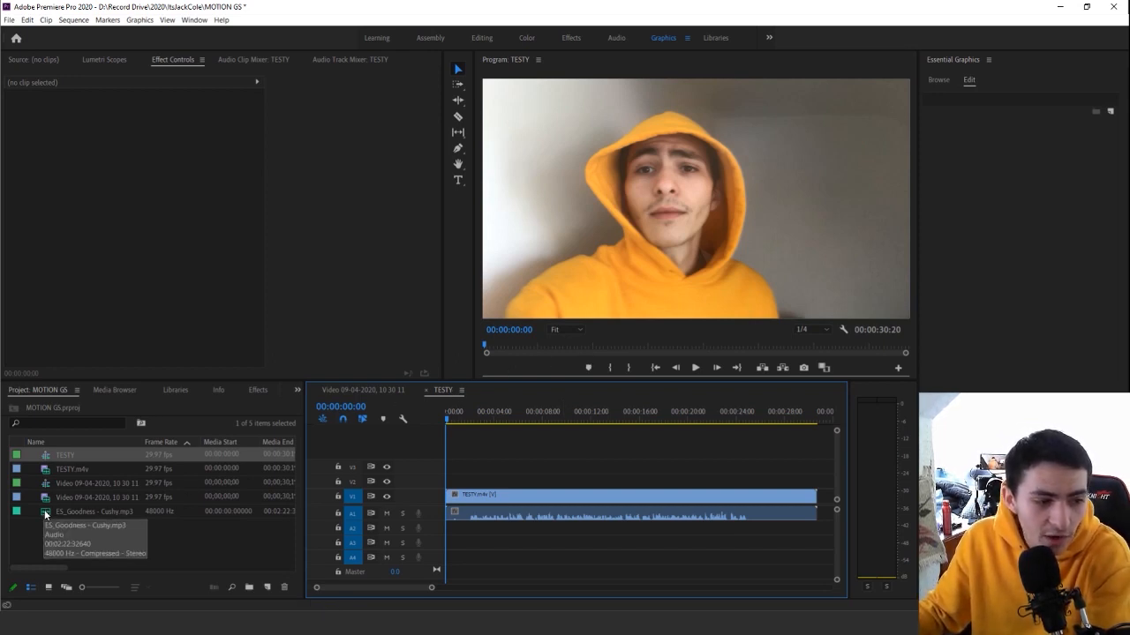
- Place ES_Goodness - Cushy.mp3 on track A2 from the sequence start and split it where the music picks up, at 00:00:12:25
left_click_drag(46, 514, 441, 530)
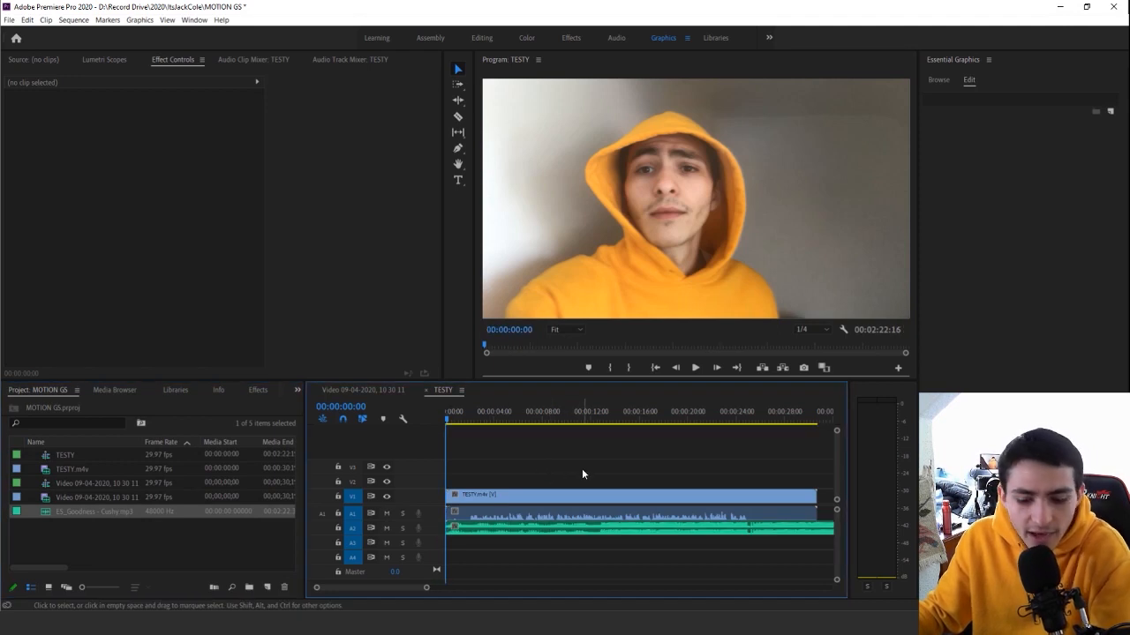
key("c")
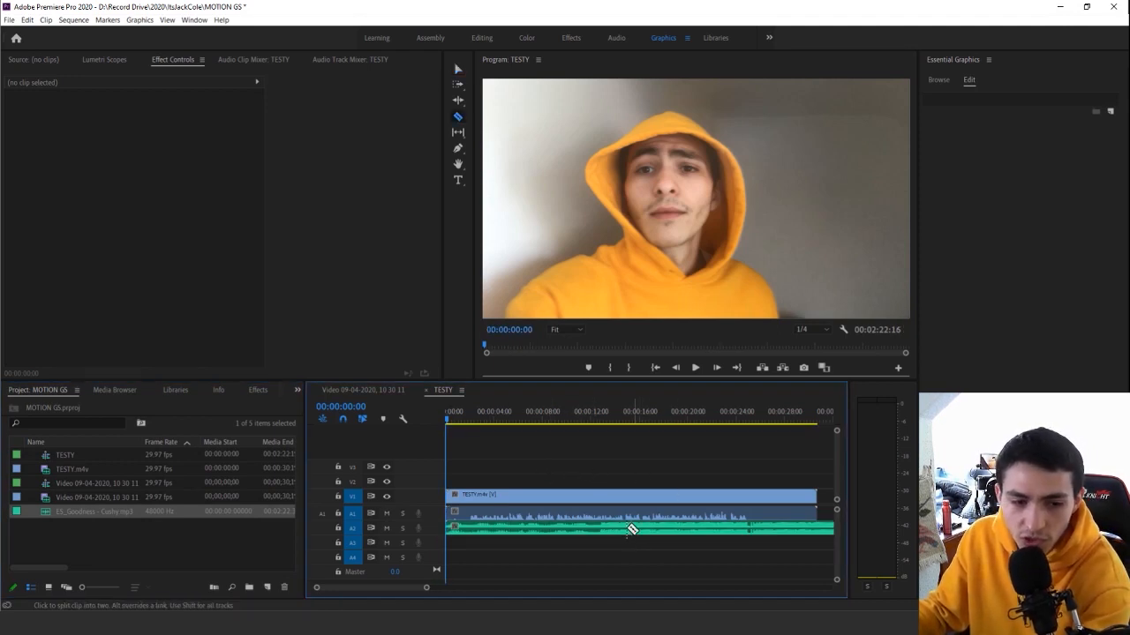
left_click(605, 529)
key("v")
left_click_drag(426, 587, 403, 587)
left_click(697, 420)
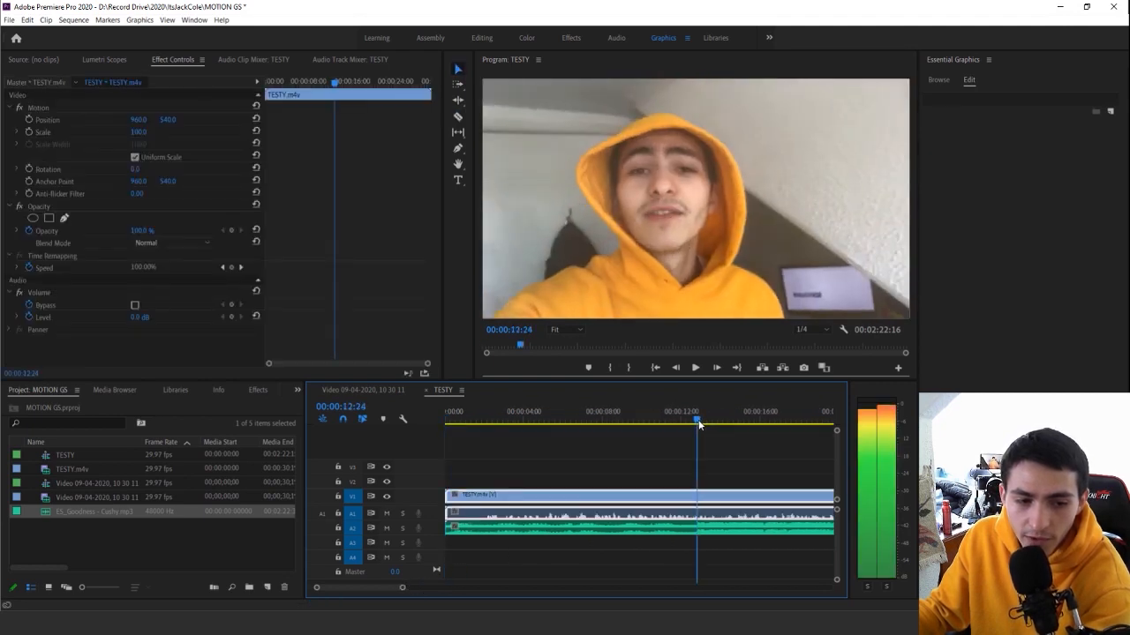
left_click_drag(404, 590, 380, 591)
key("Right")
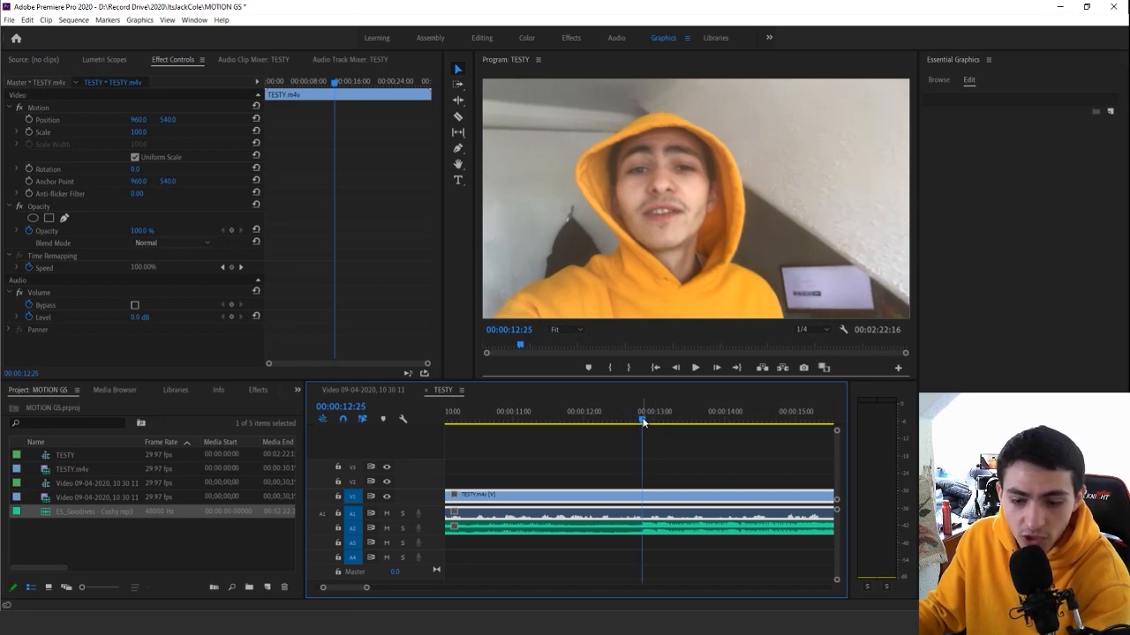
key("c")
left_click(644, 530)
key("v")
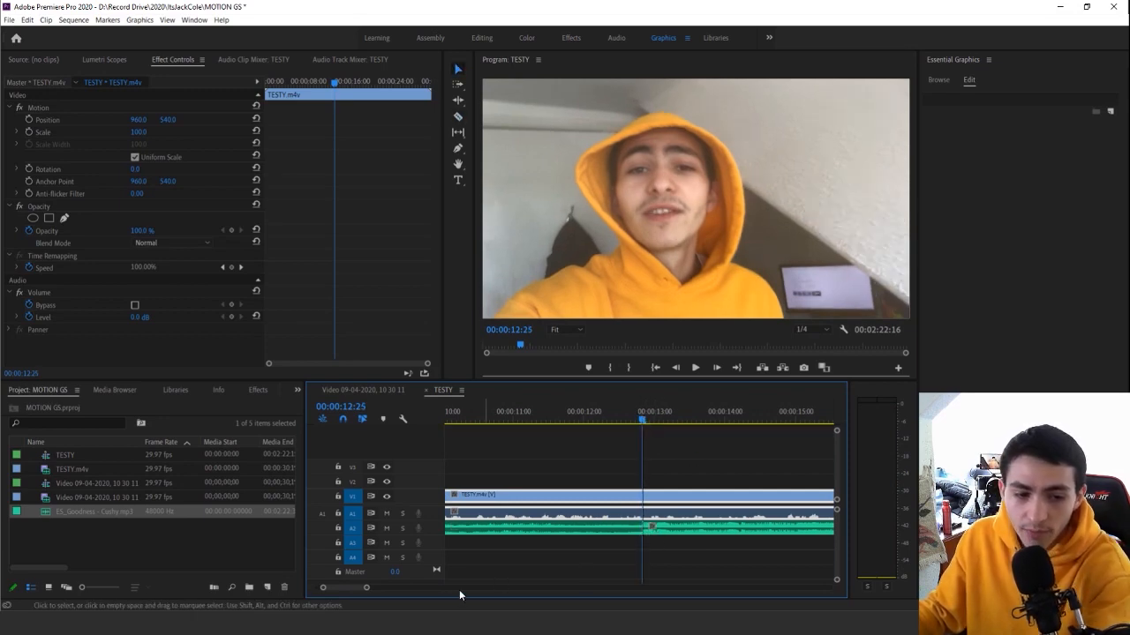
- Shift the music after the cut so it starts where the speech begins, replacing the earlier music section
left_click_drag(365, 589, 443, 589)
left_click_drag(597, 534, 407, 536)
key("Delete")
key("Home")
left_click(542, 447)
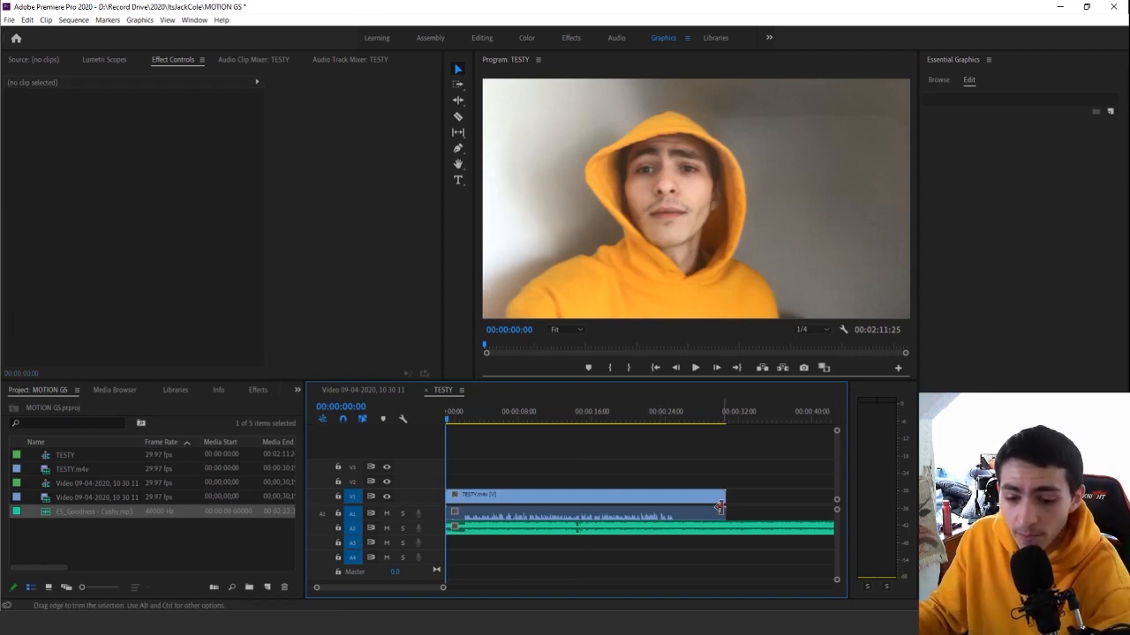
key("ctrl+z")
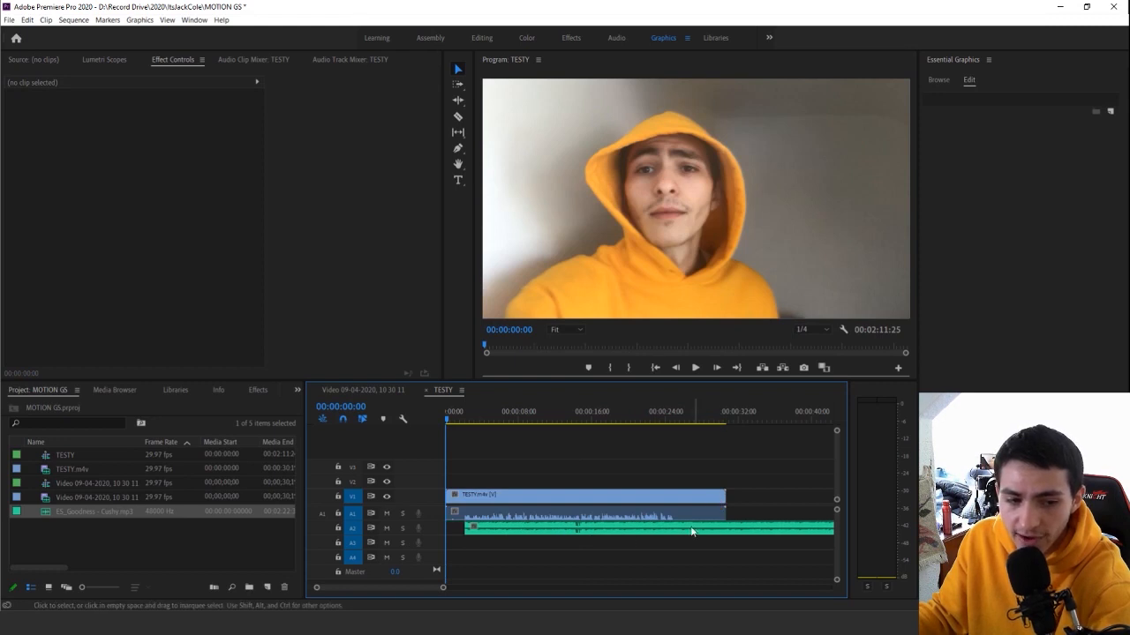
- Cut the music at the end of the speech, at 00:00:25:02, and delete everything after the cut
key("c")
key("v")
left_click(669, 412)
left_click_drag(671, 415, 673, 415)
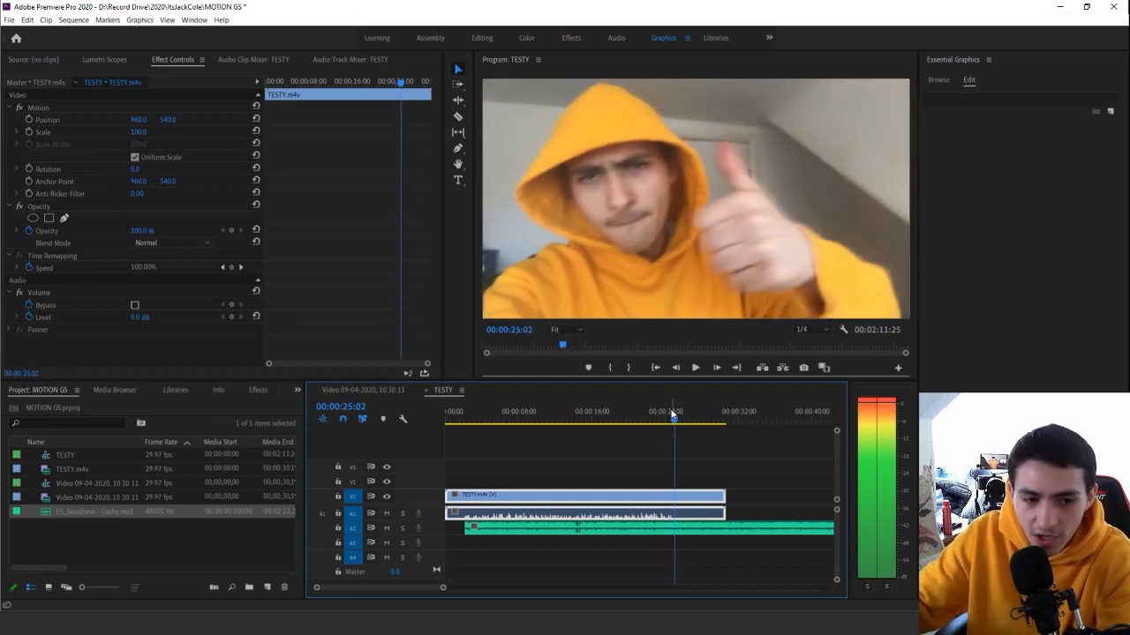
left_click(697, 529)
key("Delete")
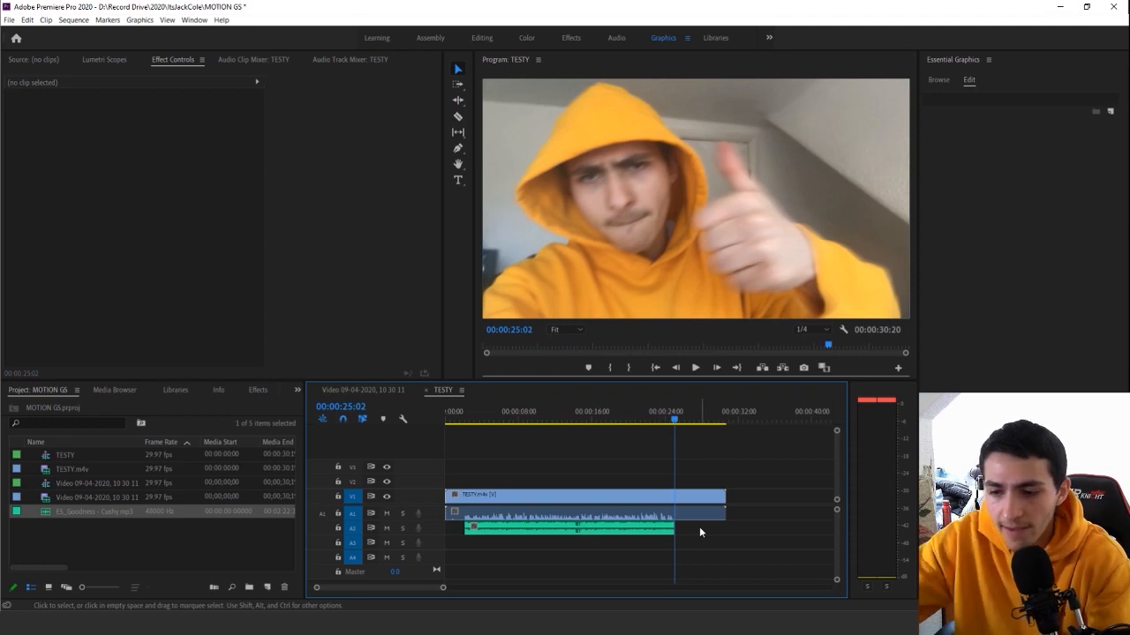
- Duplicate the music clip right after itself on track A2 and cut off the part running past the video's end
left_click(578, 527)
left_click_drag(581, 527, 785, 535)
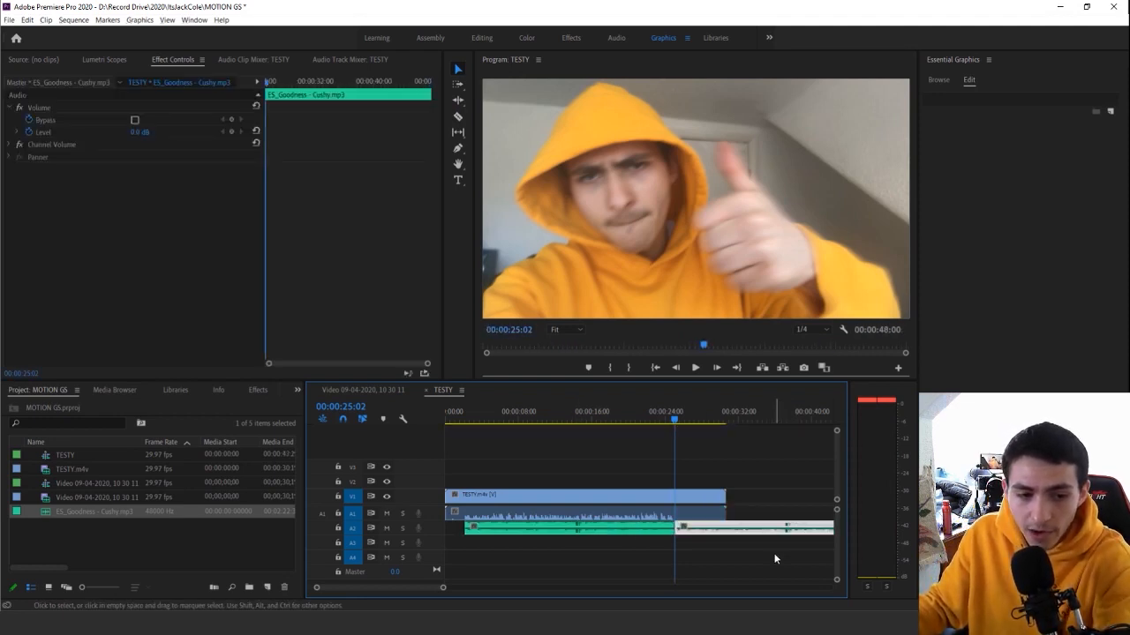
left_click(744, 530)
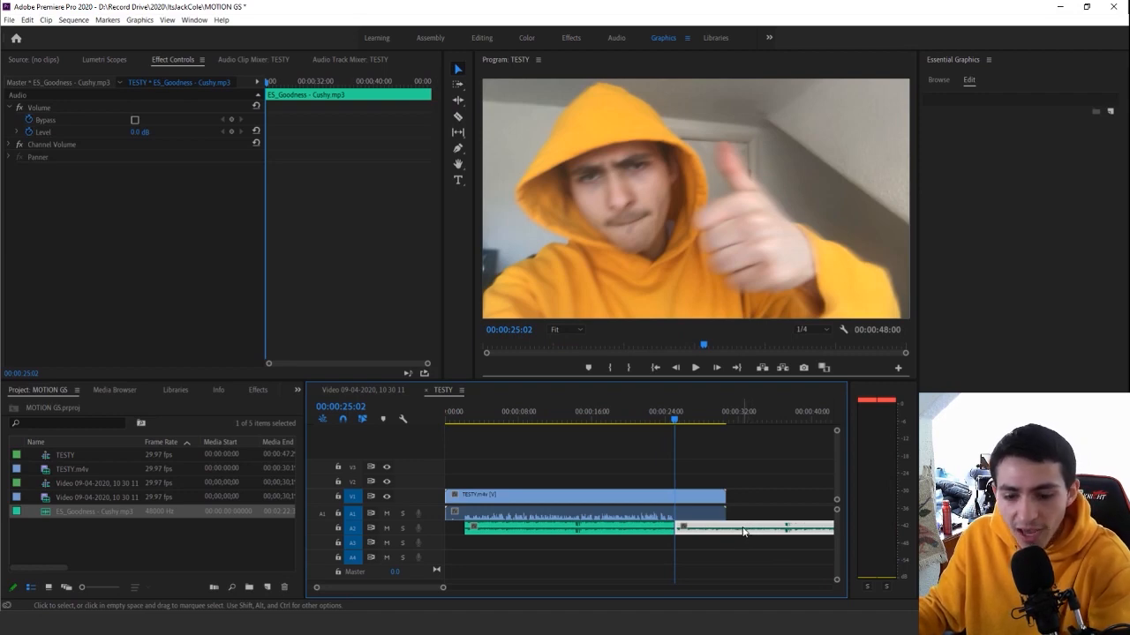
key("c")
left_click(755, 533)
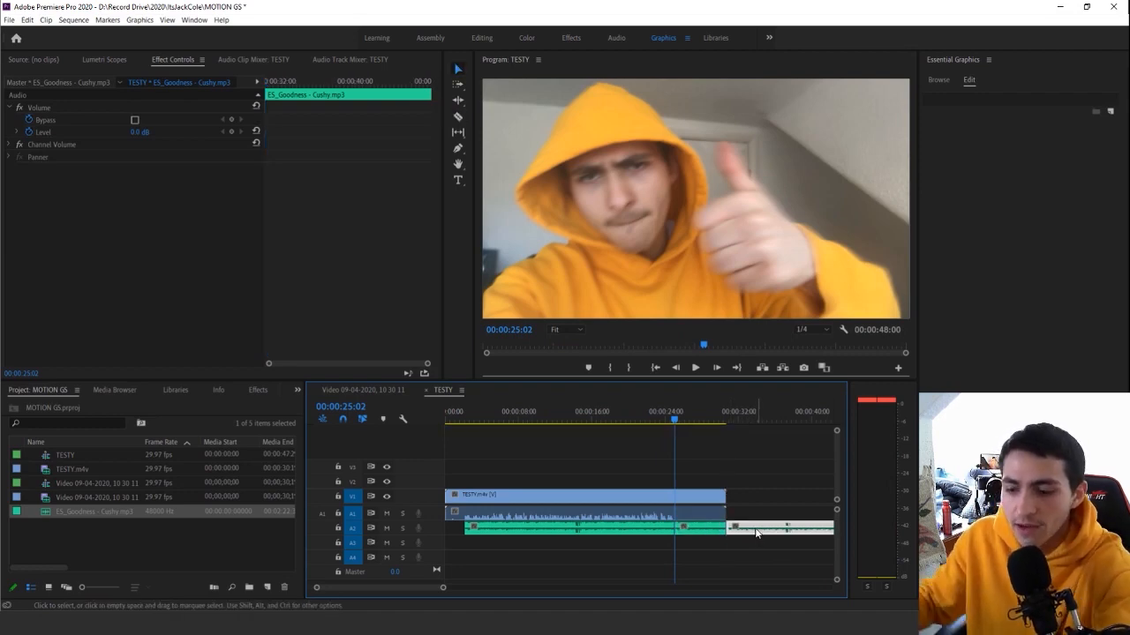
key("Delete")
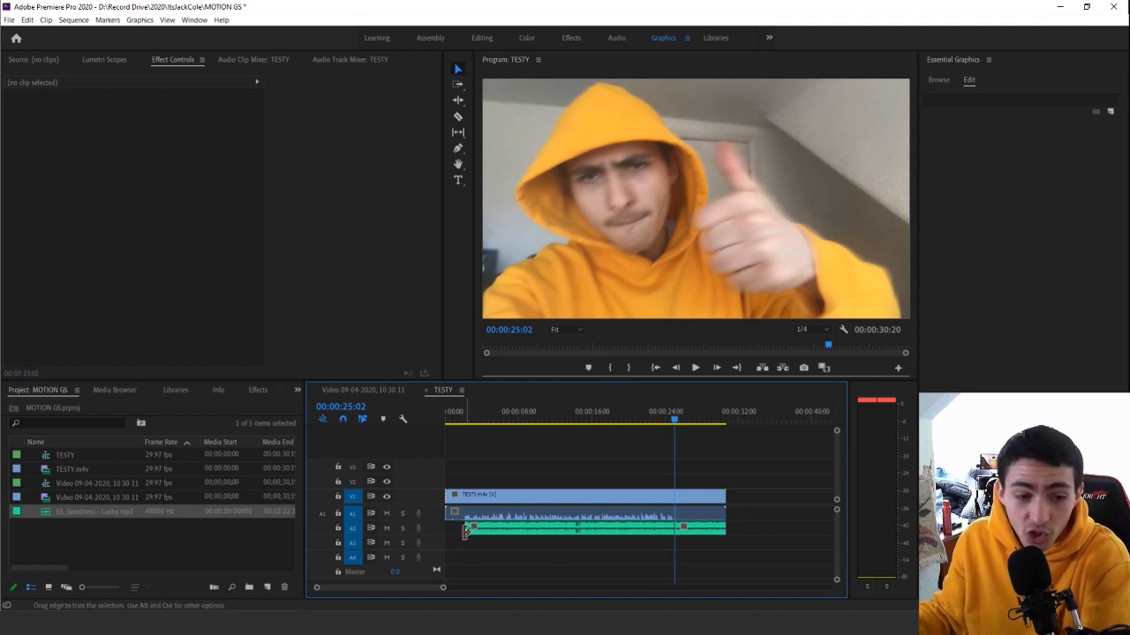
- Extend the beginning of the first music clip back to the sequence start and play the opening seconds
left_click_drag(459, 529, 446, 529)
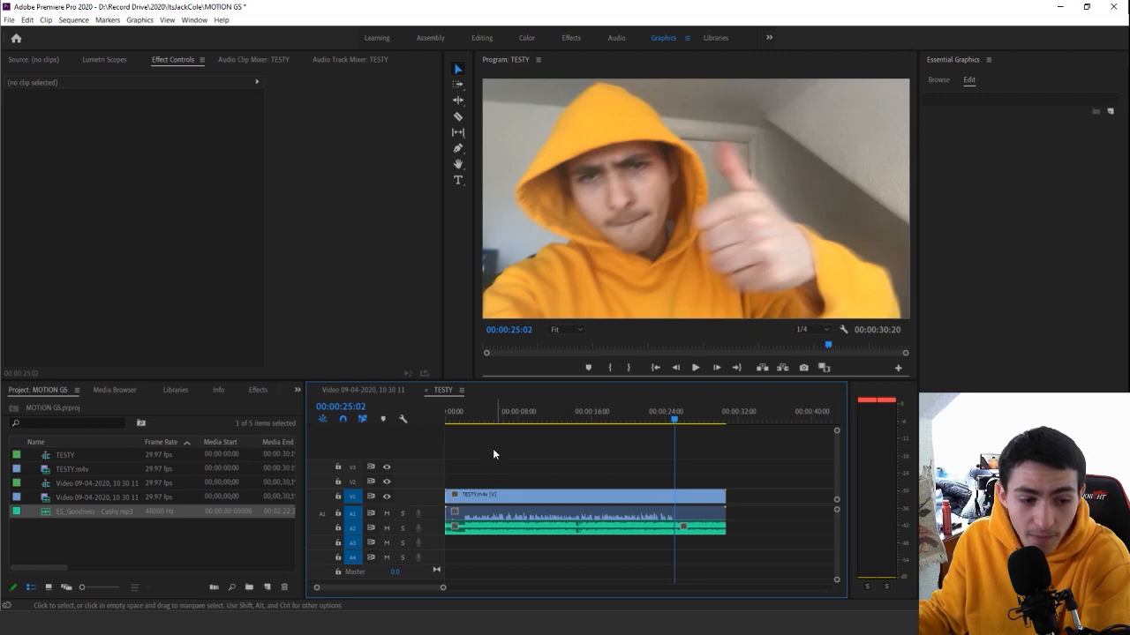
key("Home")
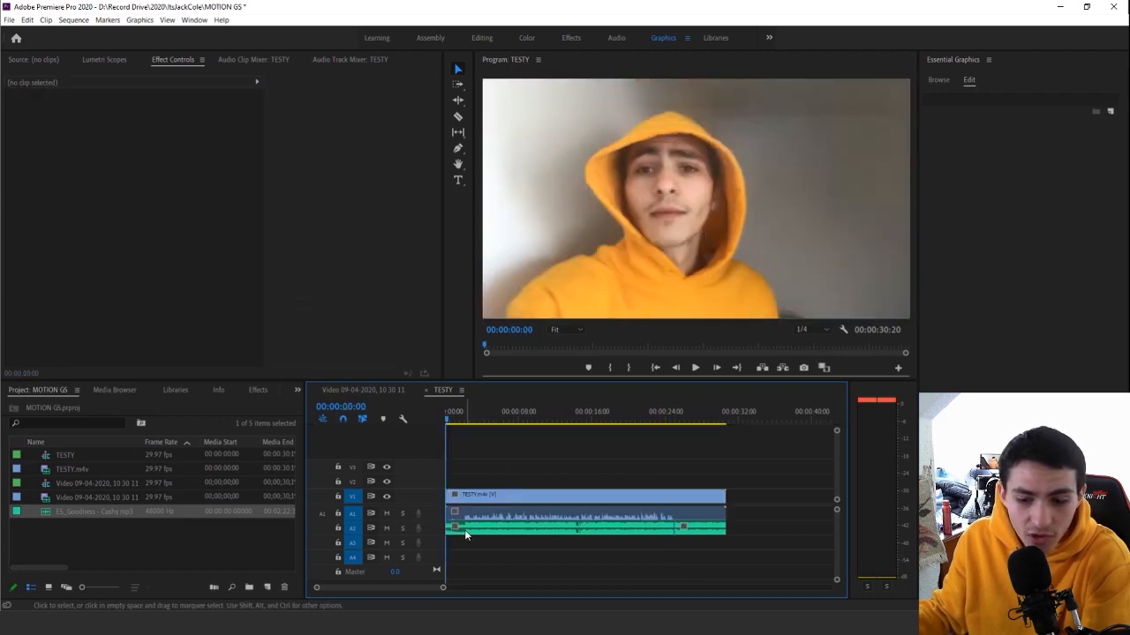
key("space")
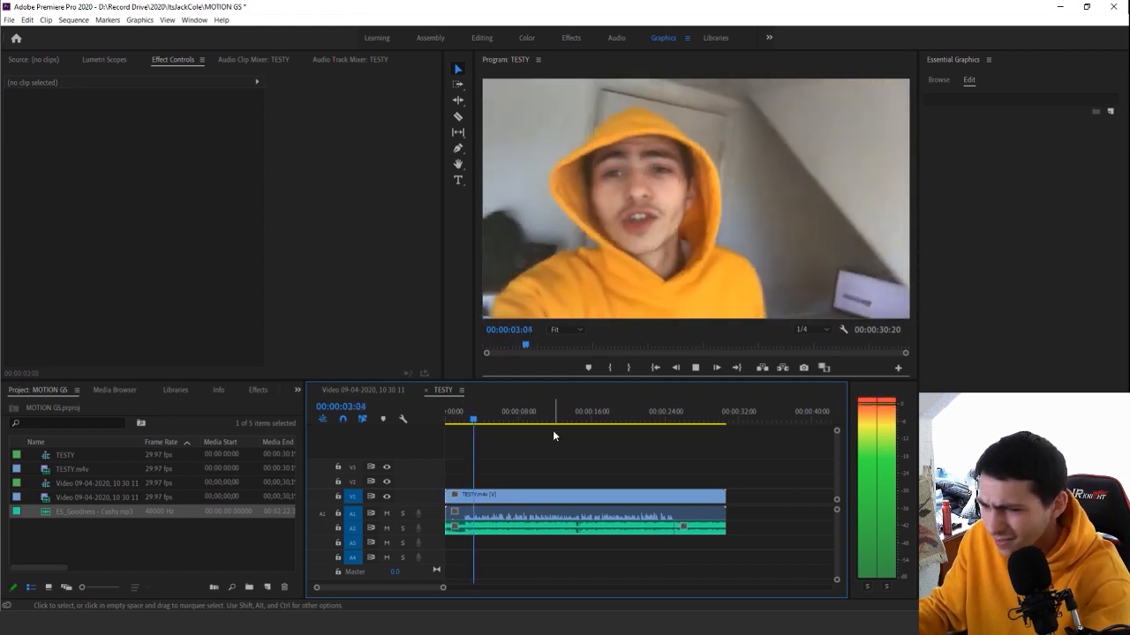
key("space")
key("d")
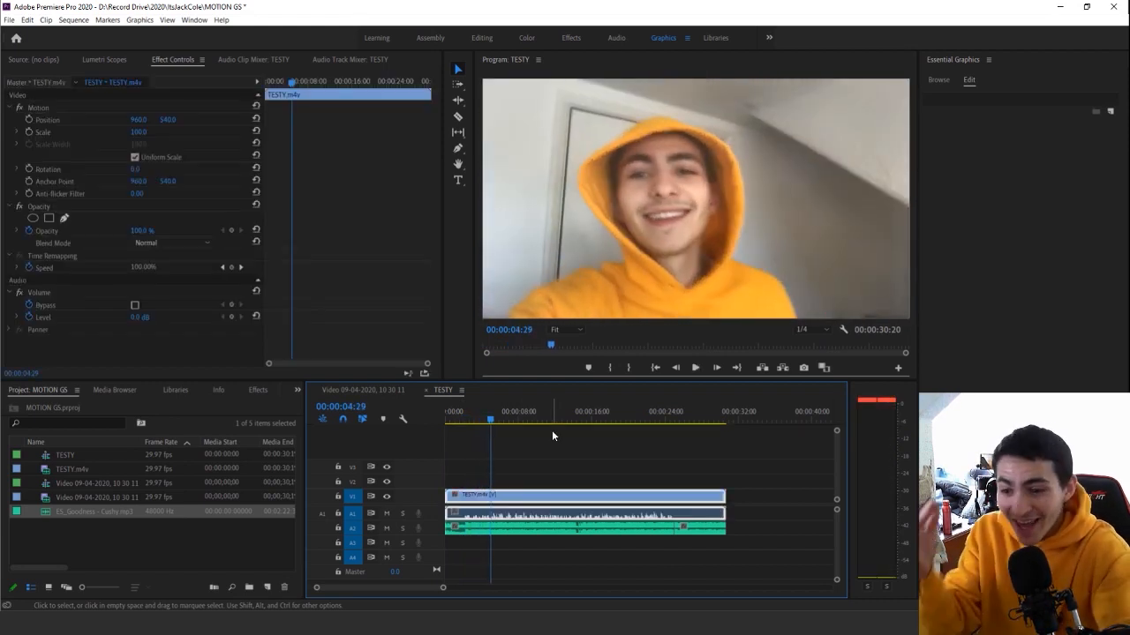
- Show the Audio Track Mixer for the TESTY sequence with its effects and sends area expanded
left_click(621, 462)
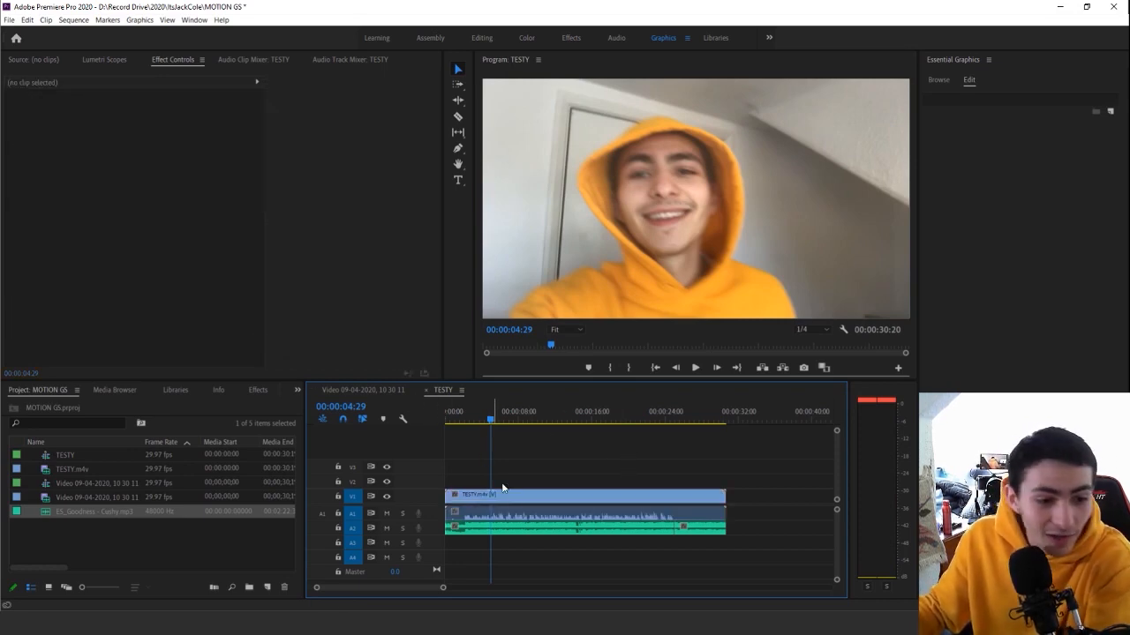
left_click(538, 512)
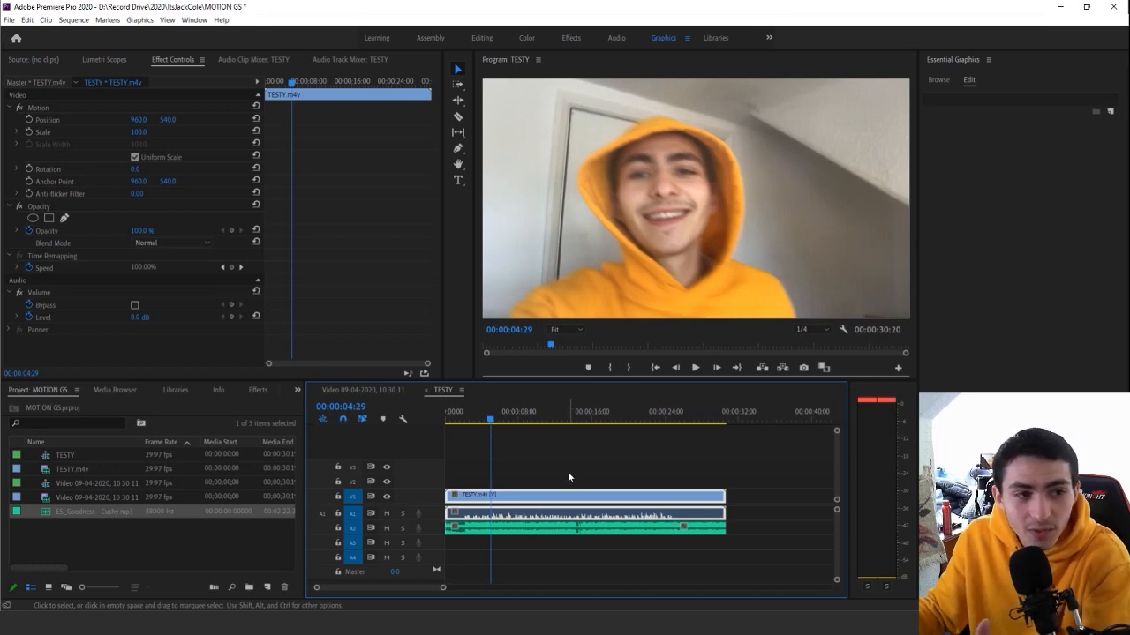
left_click(352, 60)
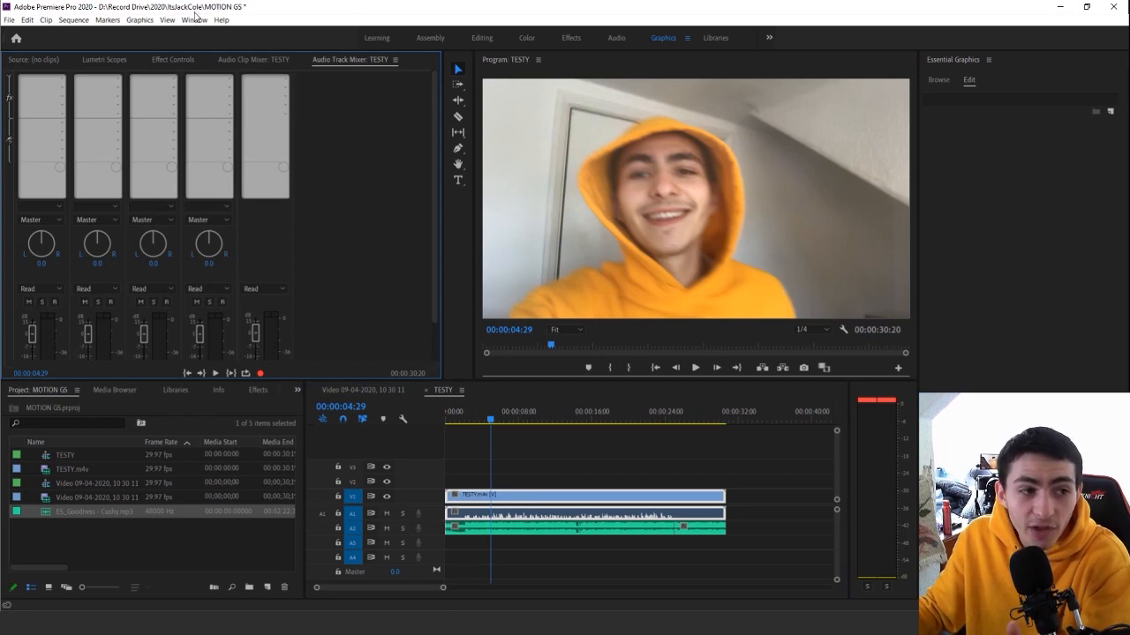
left_click(195, 20)
mouse_move(221, 32)
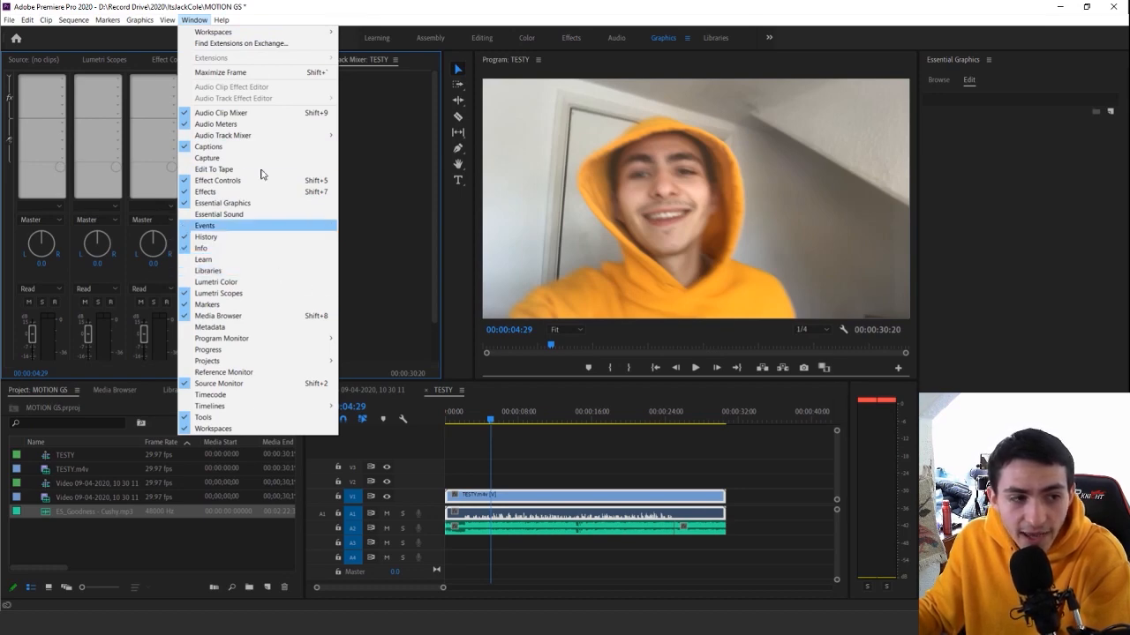
mouse_move(287, 135)
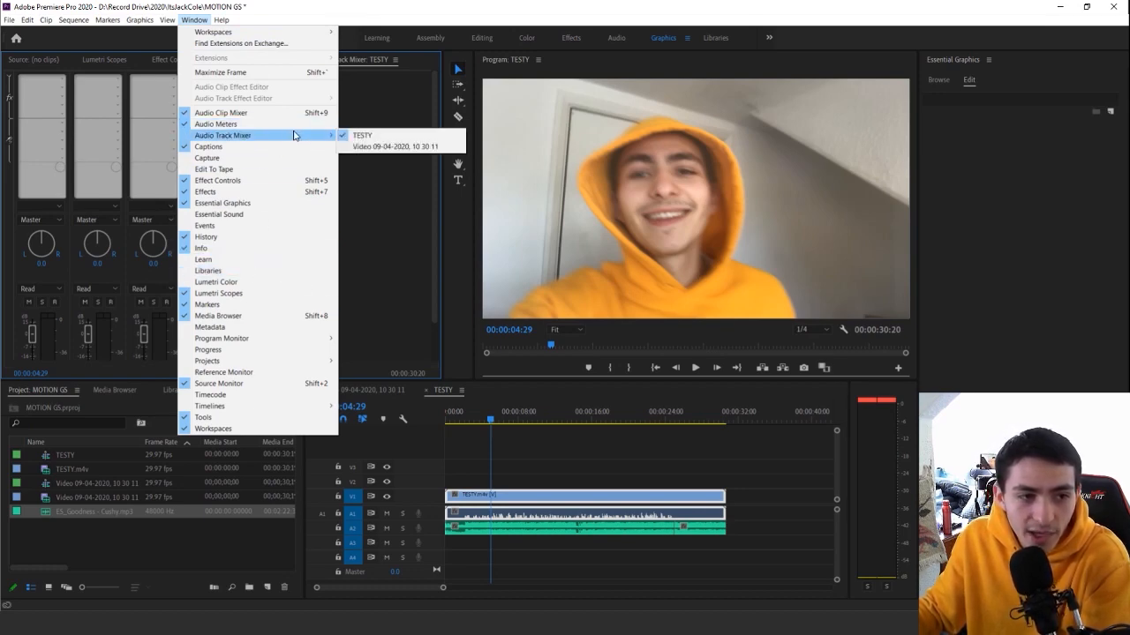
left_click(361, 135)
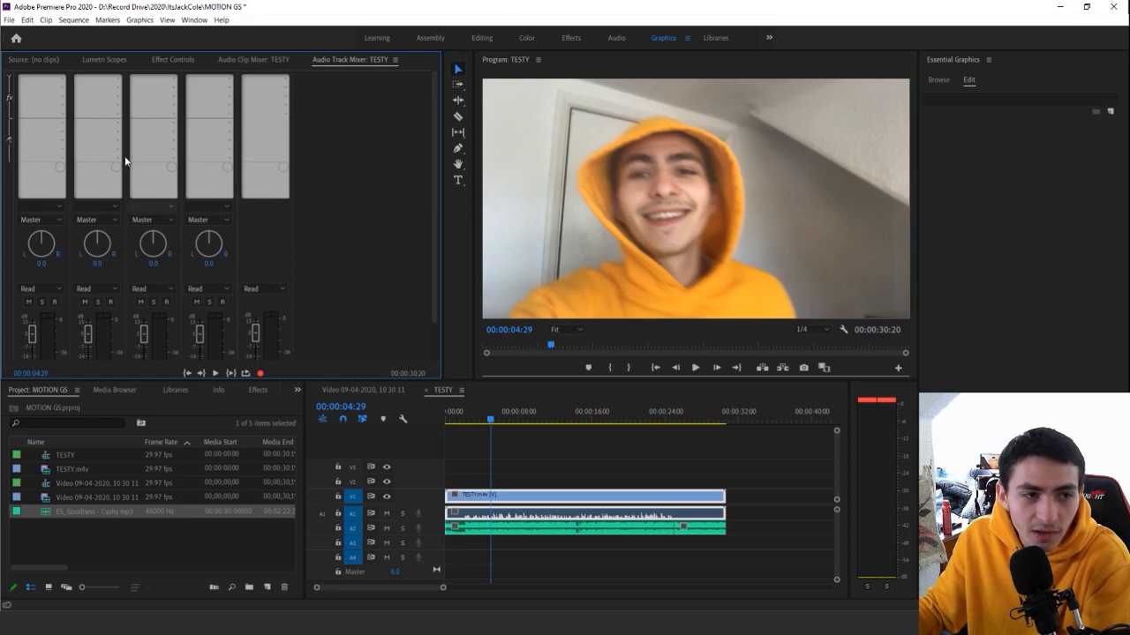
left_click(7, 79)
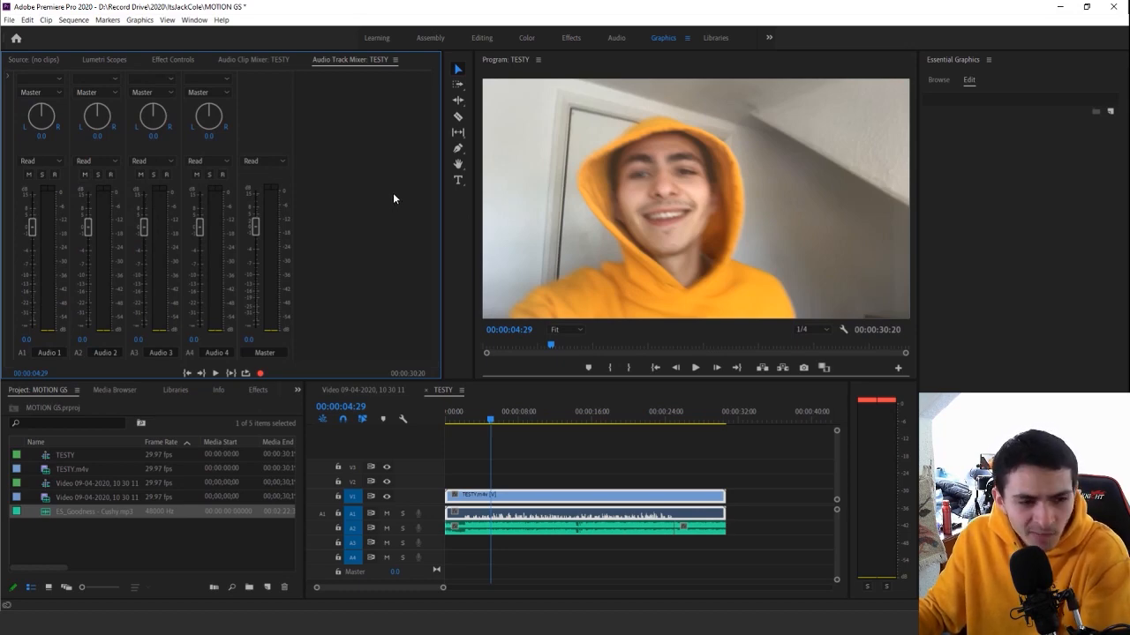
left_click(8, 79)
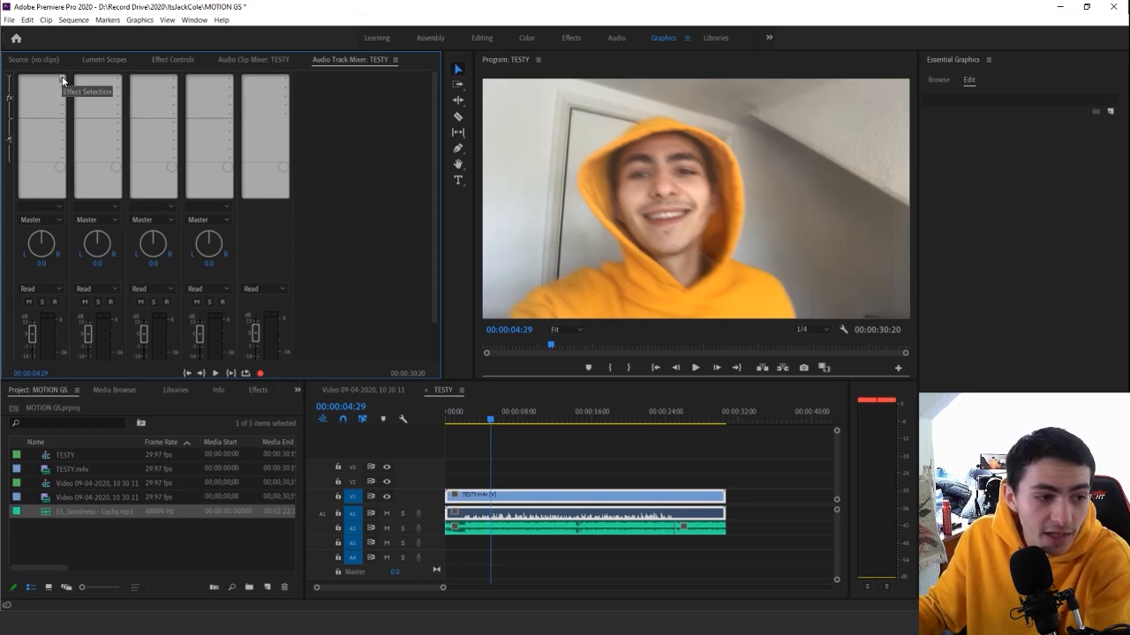
- Add the VST3 effect Alex -Voice- Audio Butler to the first effect slot of the speech track, Audio 1
scroll(27, 184, "down", 1)
left_click(481, 519)
left_click(507, 528)
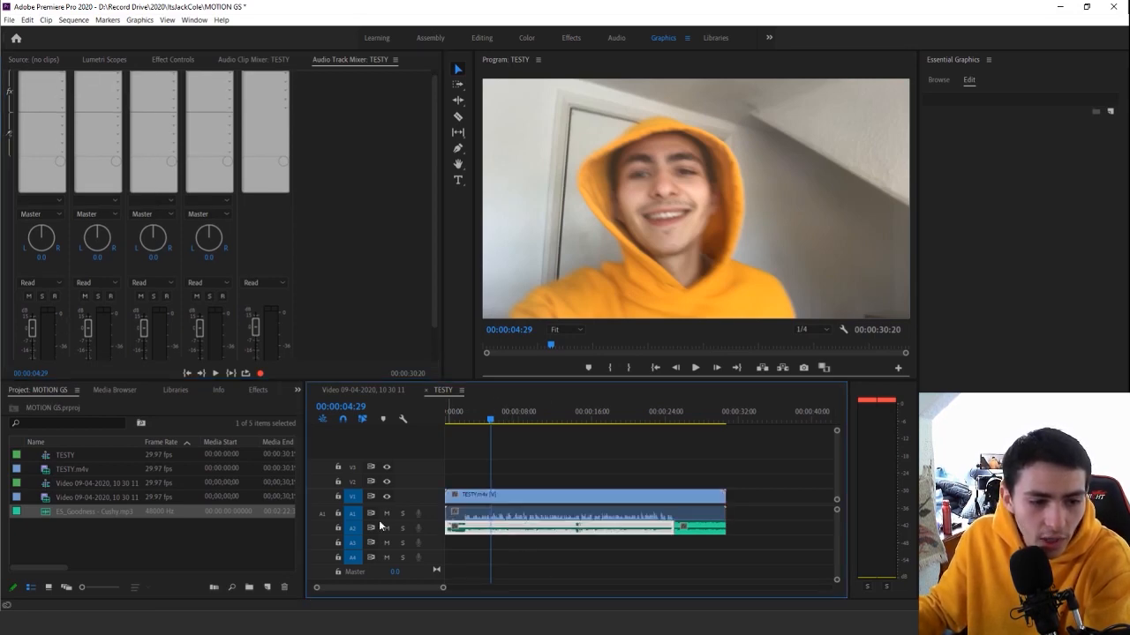
left_click(564, 547)
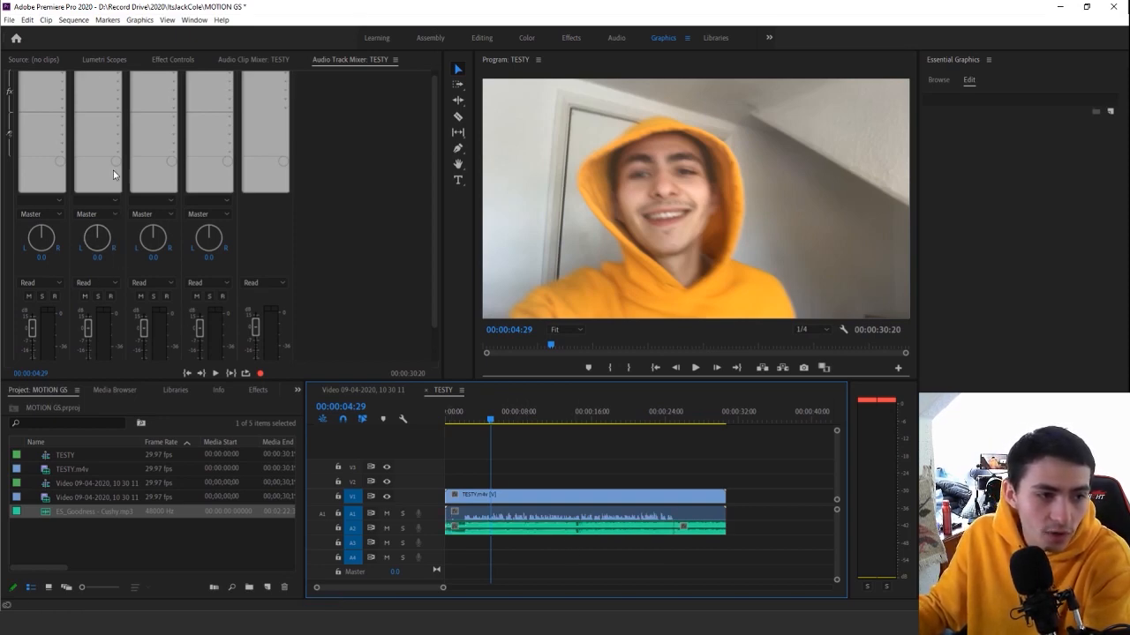
scroll(27, 167, "up", 1)
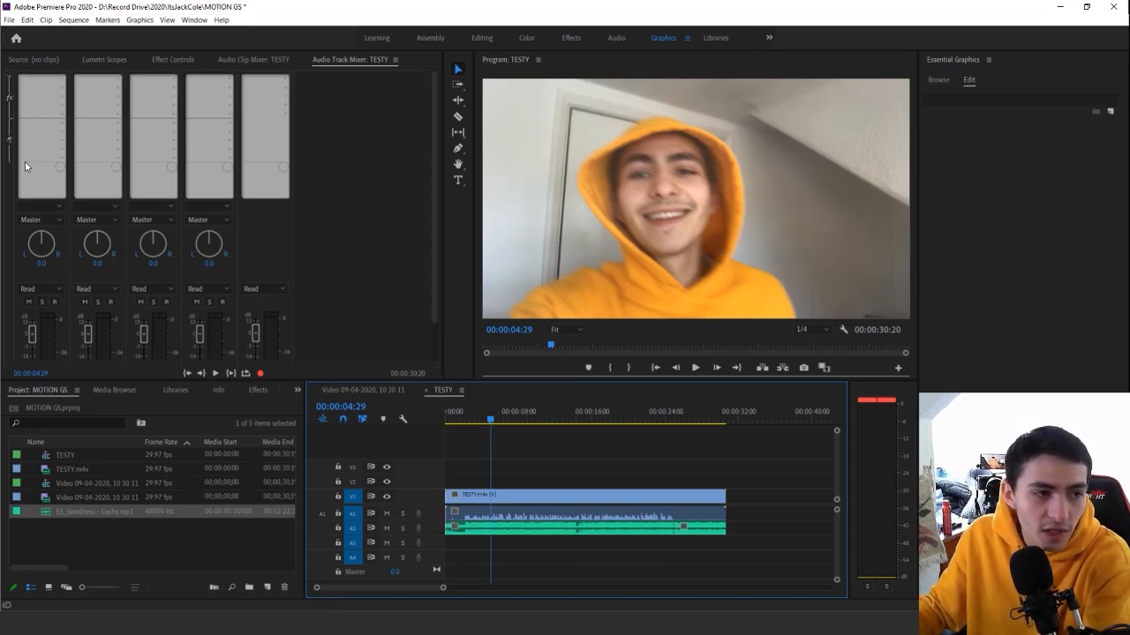
left_click(56, 79)
mouse_move(65, 222)
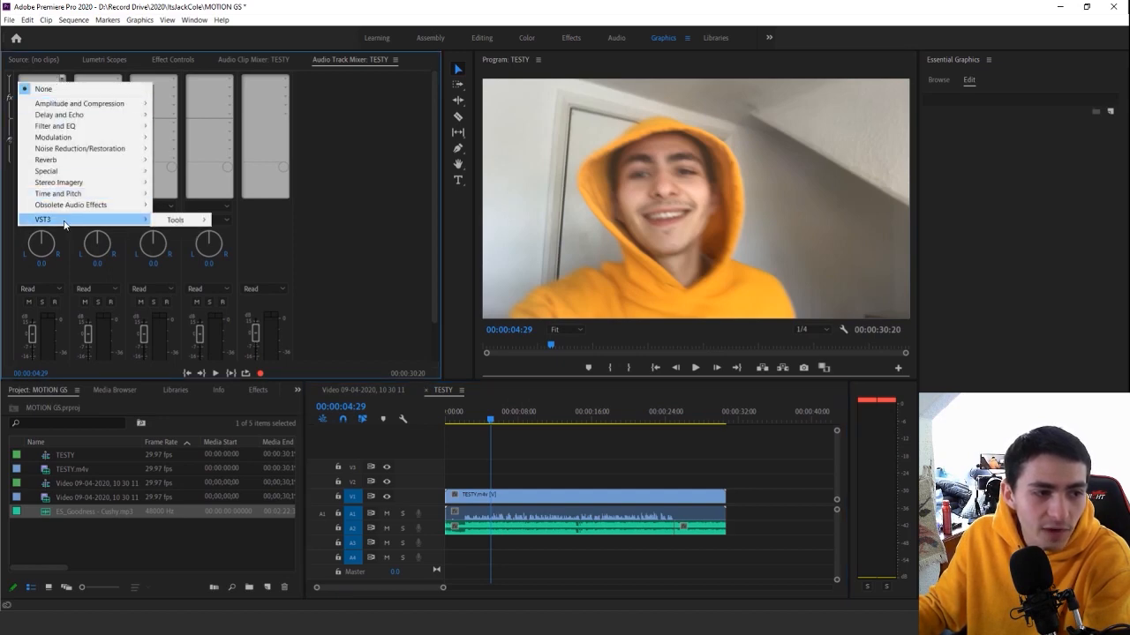
mouse_move(196, 225)
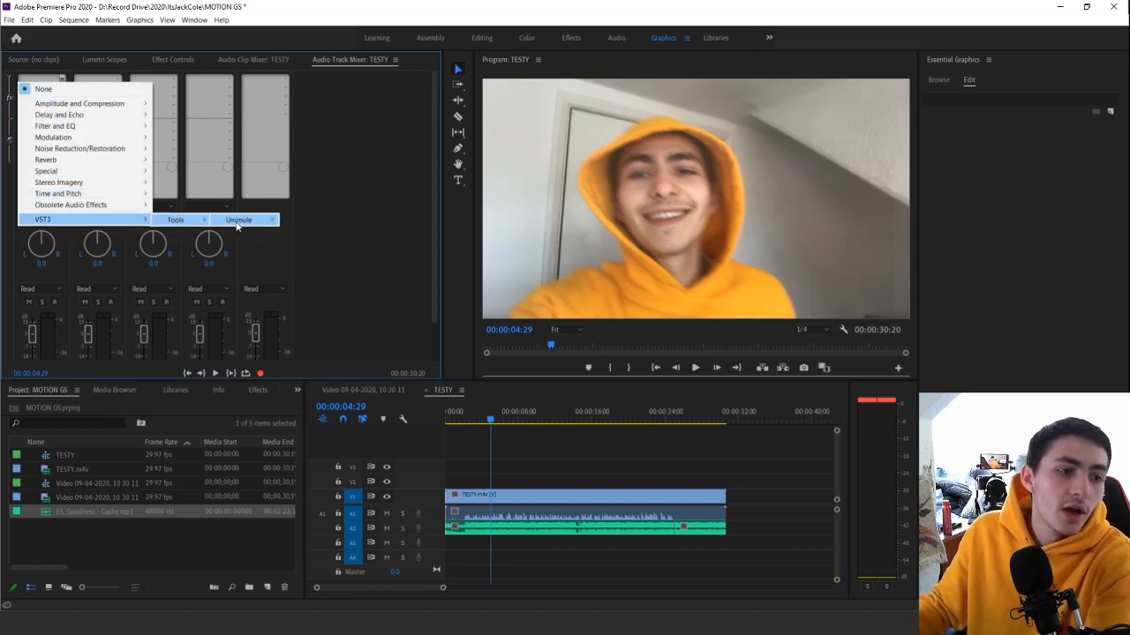
mouse_move(236, 224)
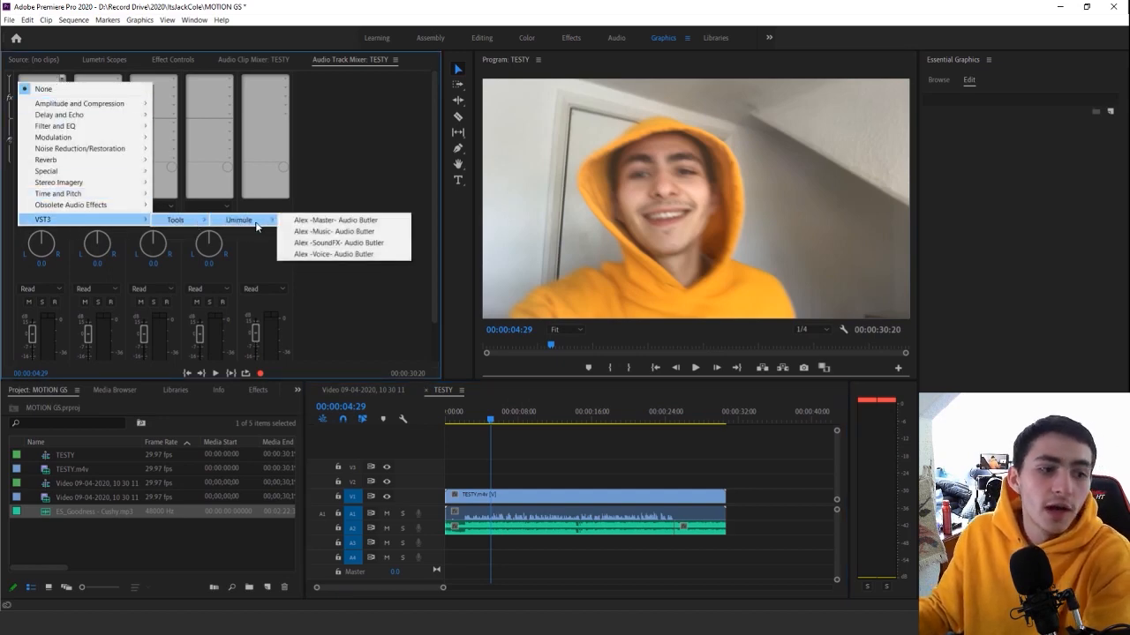
left_click(371, 254)
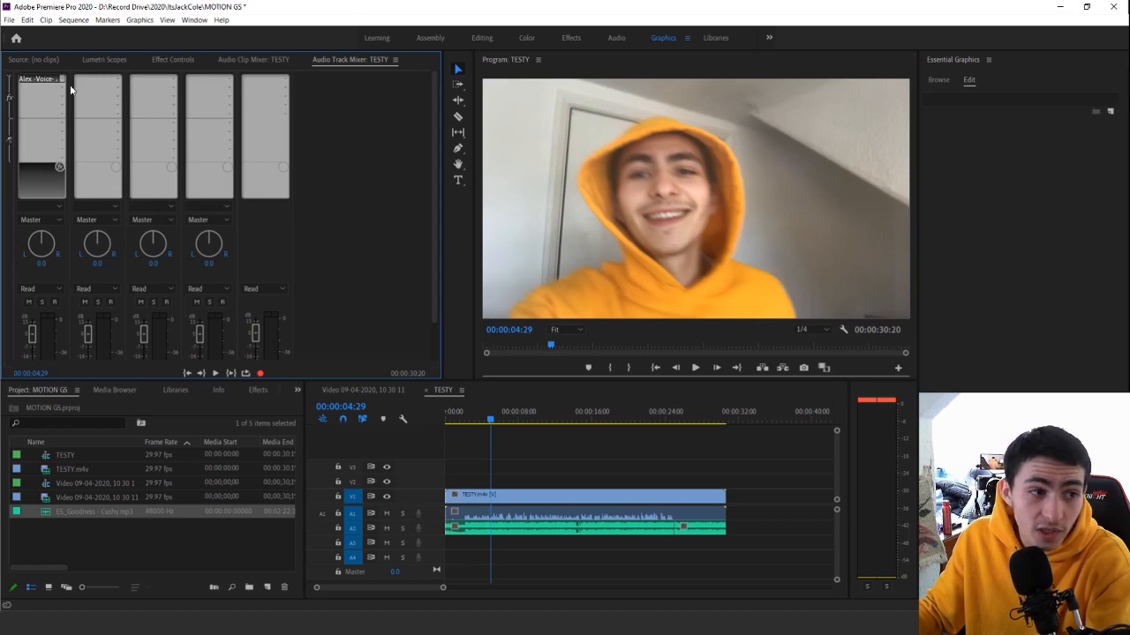
- Add the VST3 effect Alex -Music- Audio Butler to the first effect slot of the music track, Audio 2
left_click(121, 79)
mouse_move(169, 219)
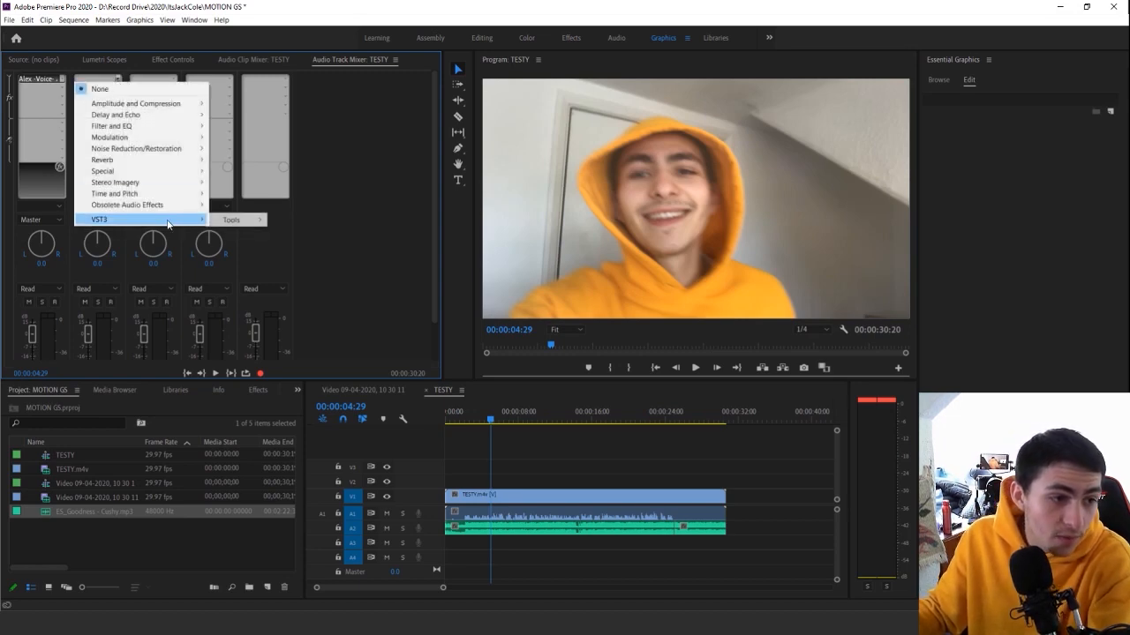
mouse_move(241, 221)
mouse_move(295, 220)
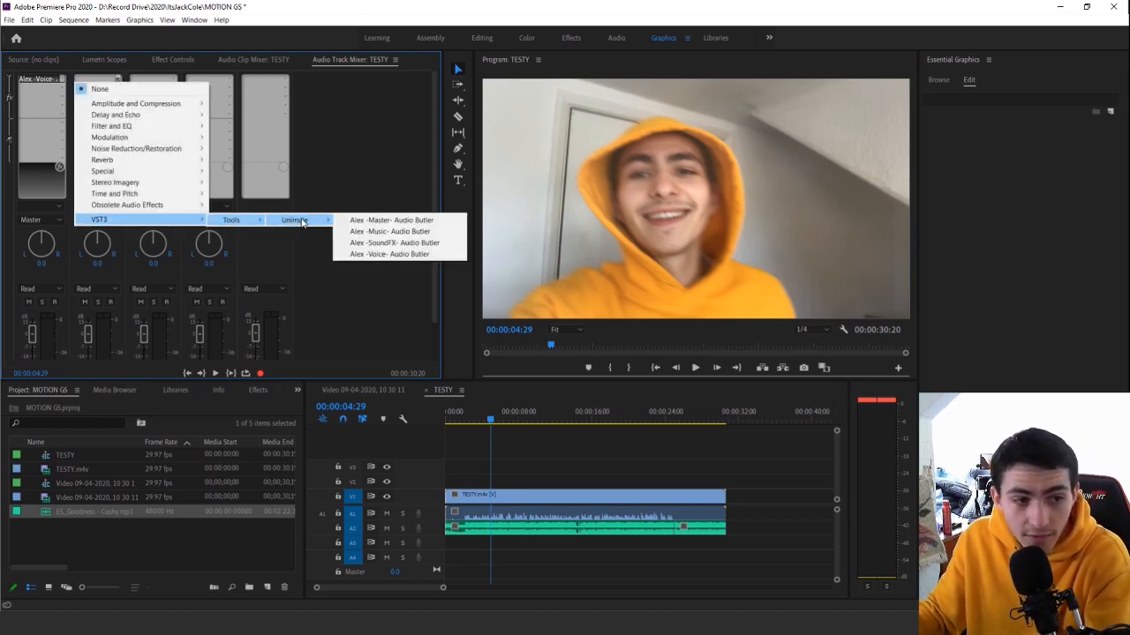
left_click(385, 232)
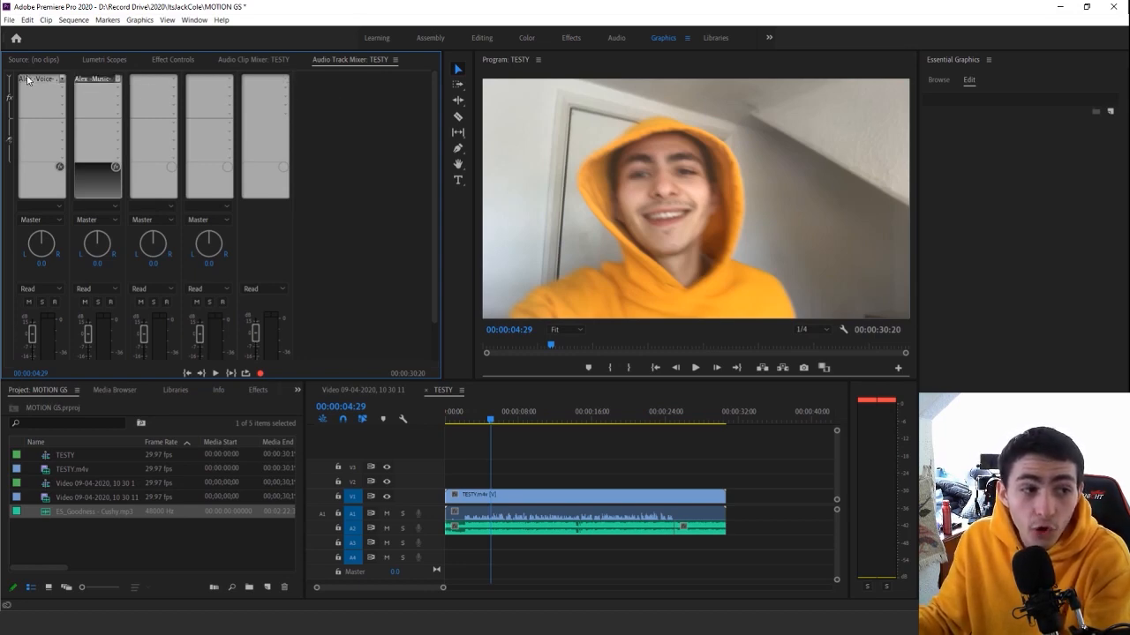
- Add the VST3 effect Alex -Master- Audio Butler to the first effect slot of the Master track
left_click(288, 80)
mouse_move(335, 220)
mouse_move(408, 221)
mouse_move(459, 221)
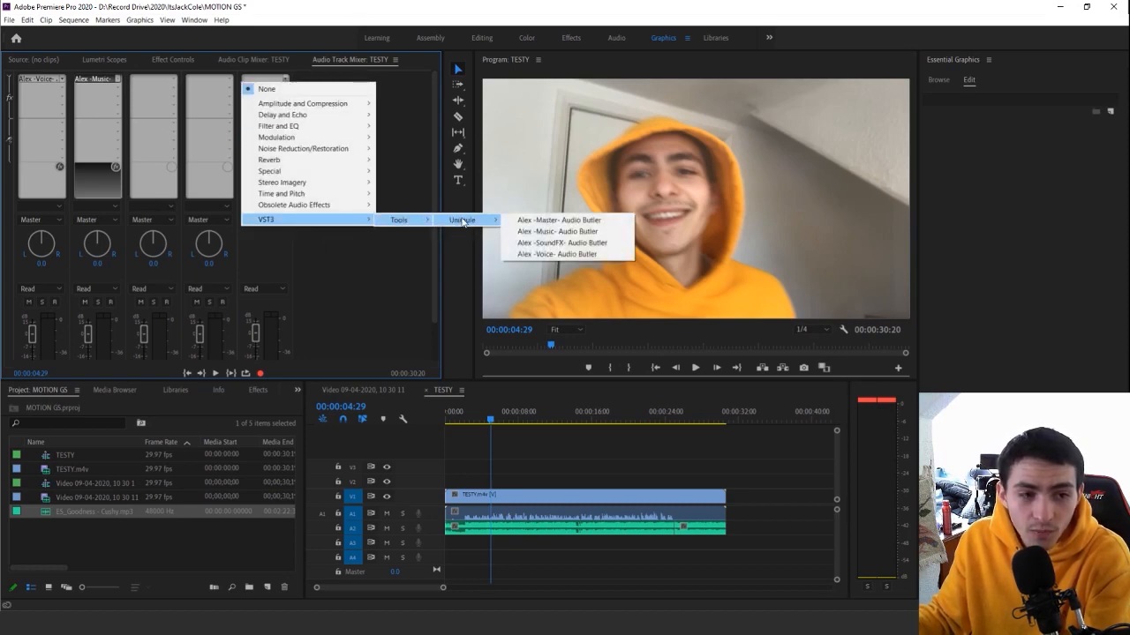
left_click(570, 221)
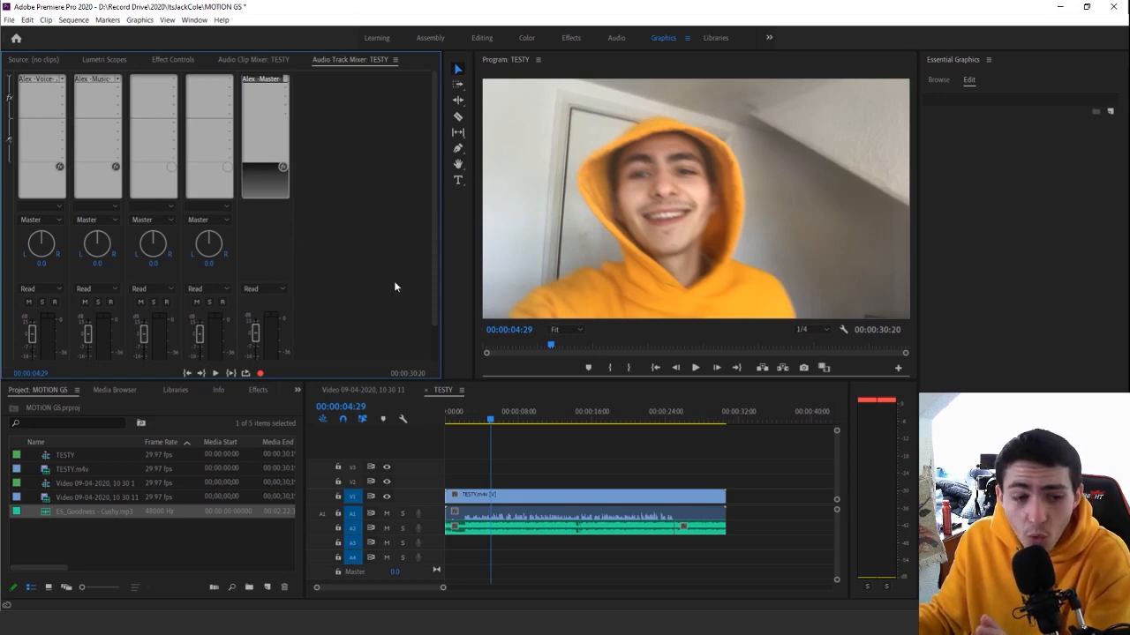
- Play the opening seconds of the sequence twice from the start to hear the voice and music mix
left_click(486, 450)
key("Home")
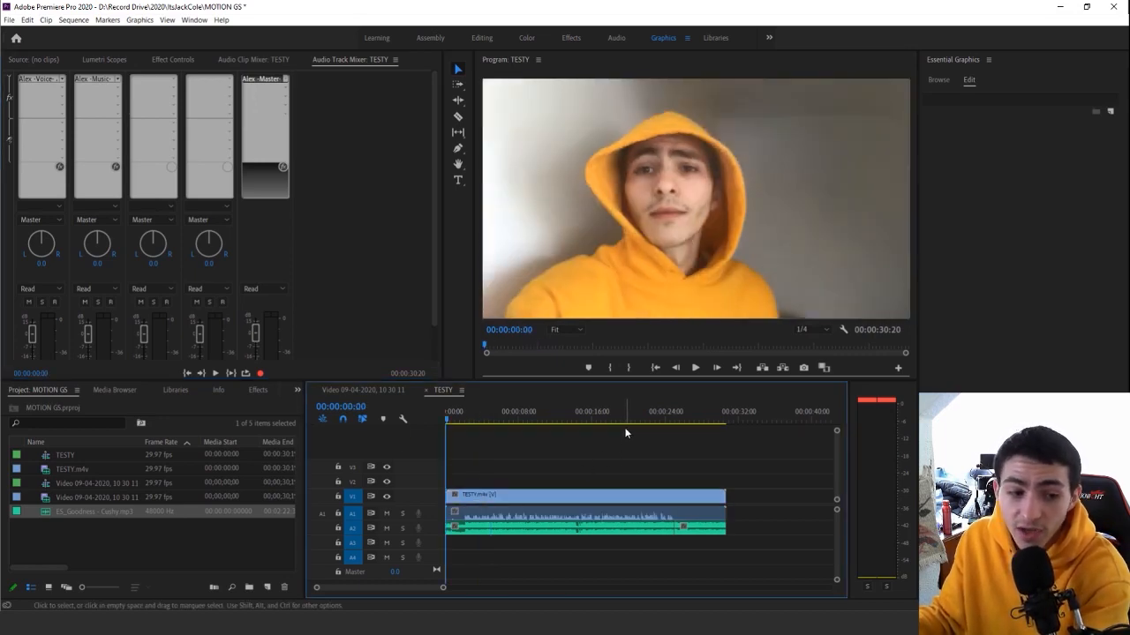
key("space")
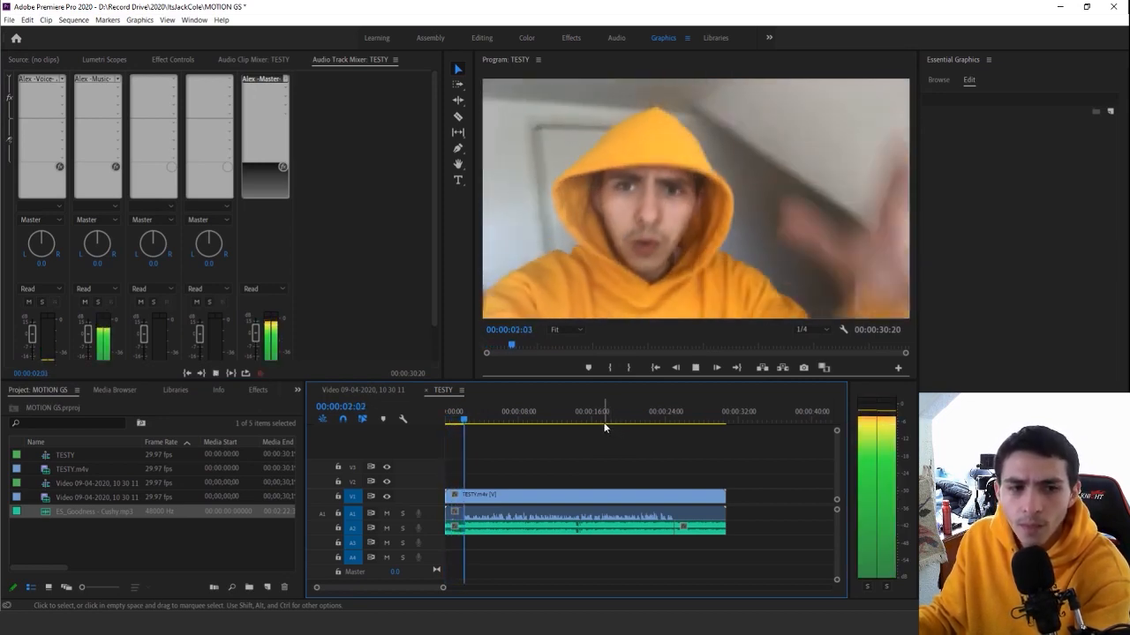
key("space")
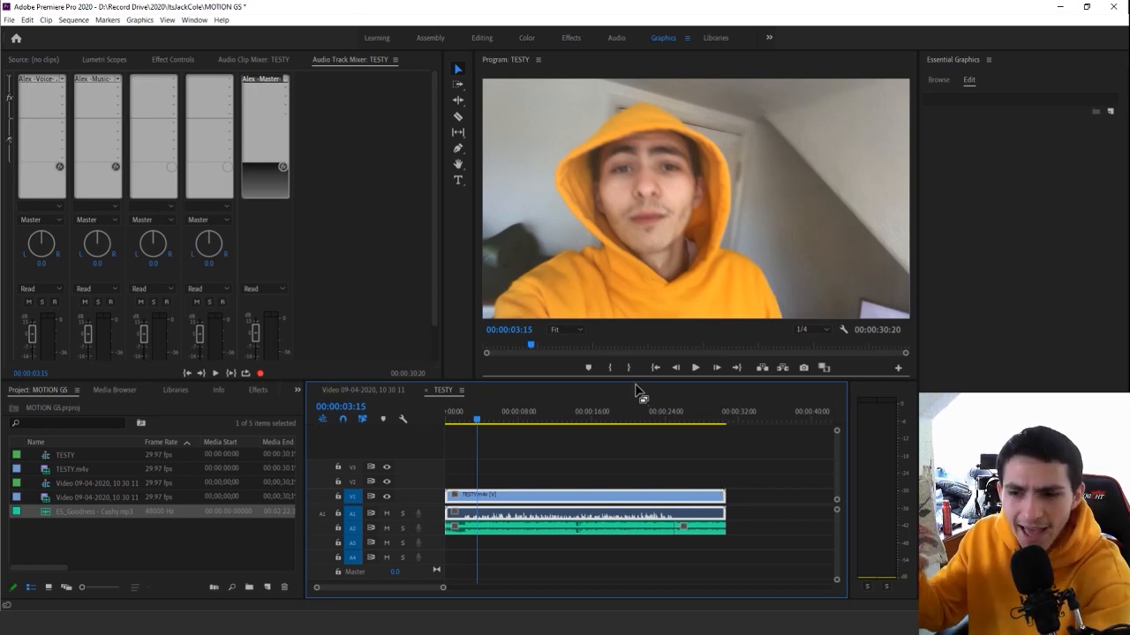
key("space")
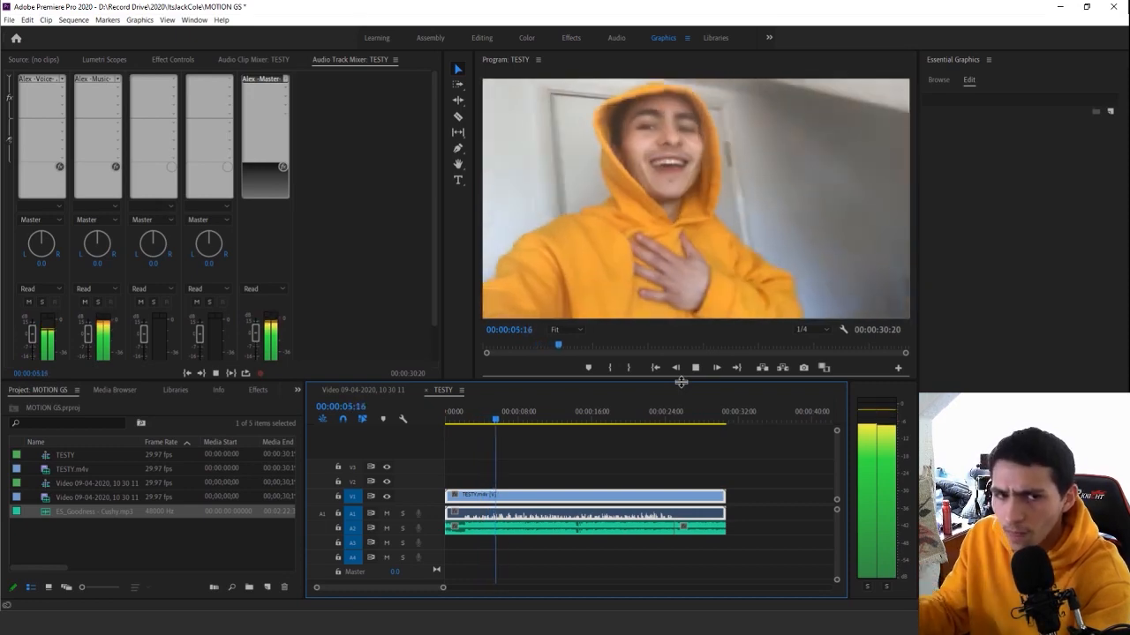
key("space")
key("Home")
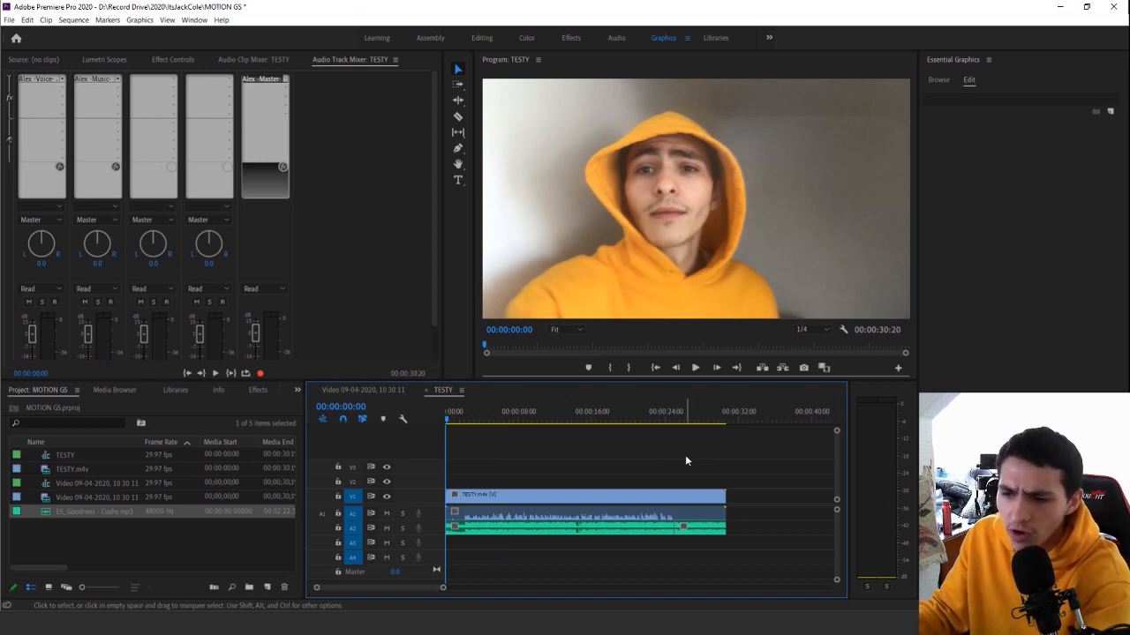
key("space")
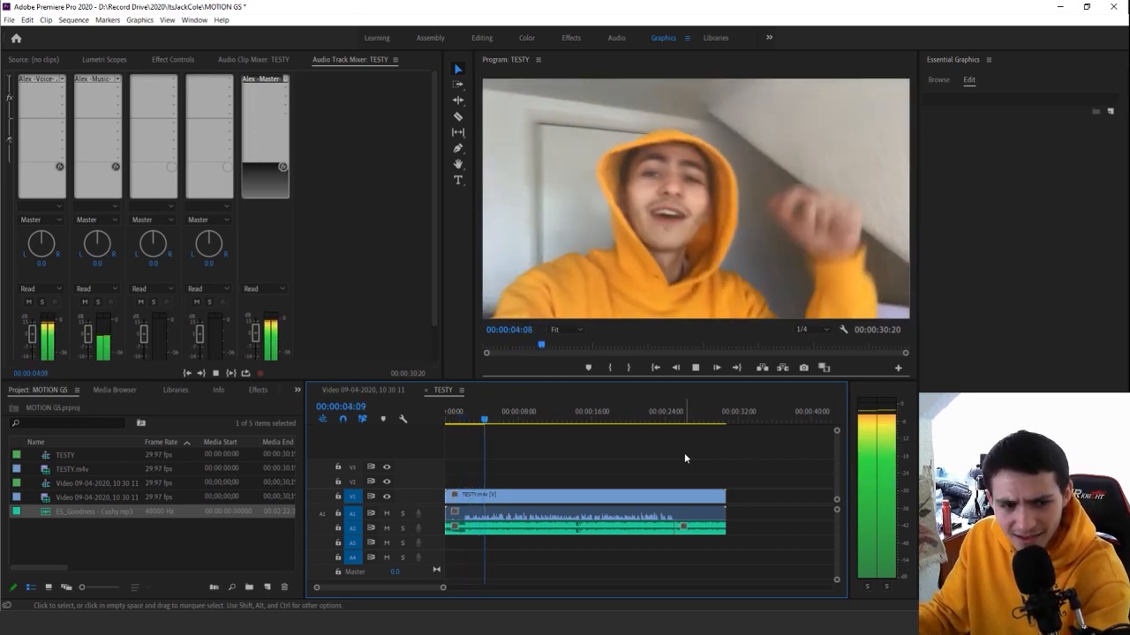
key("space")
key("ctrl+a")
left_click(628, 463)
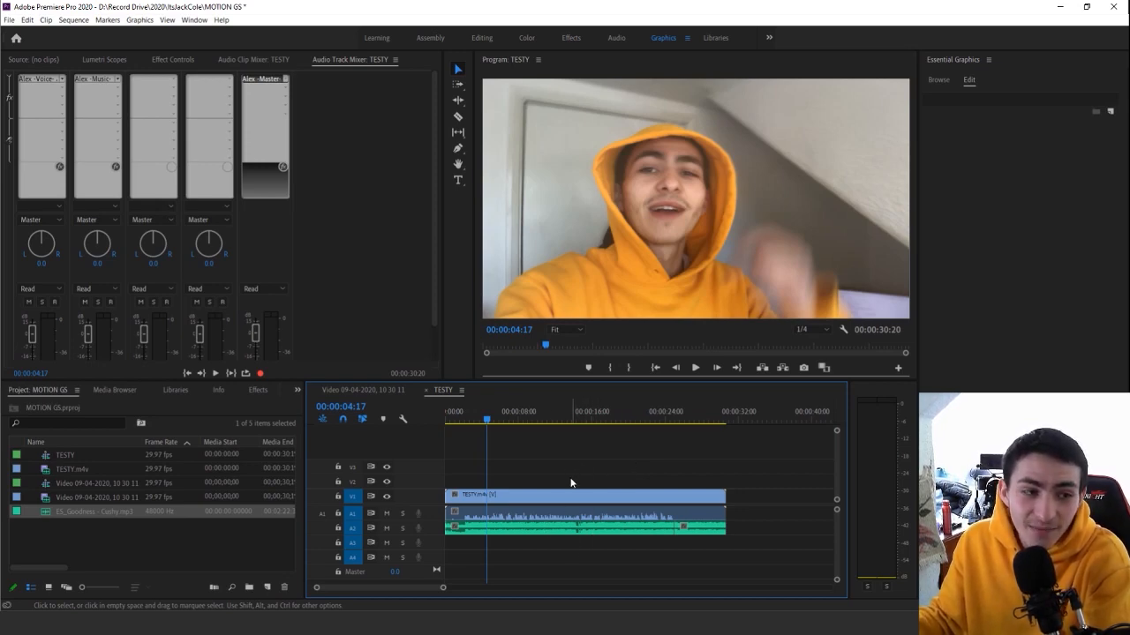
- Look briefly at the Music effect's settings and examine the Auto-Volume and Compression options of the Voice effect on Audio 1
double_click(97, 78)
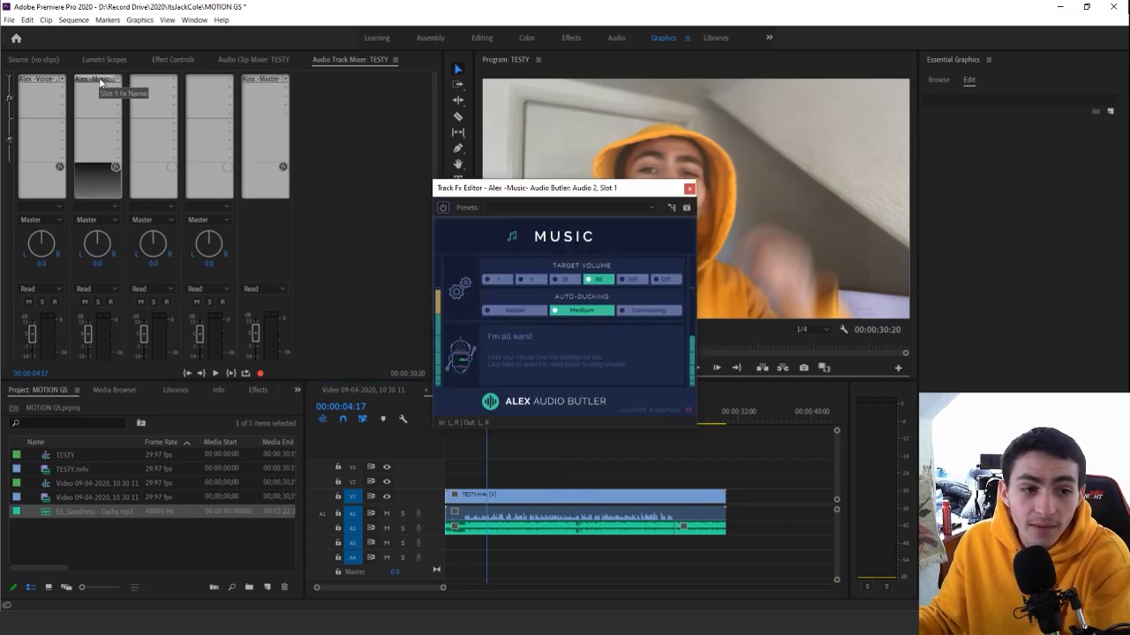
left_click(689, 188)
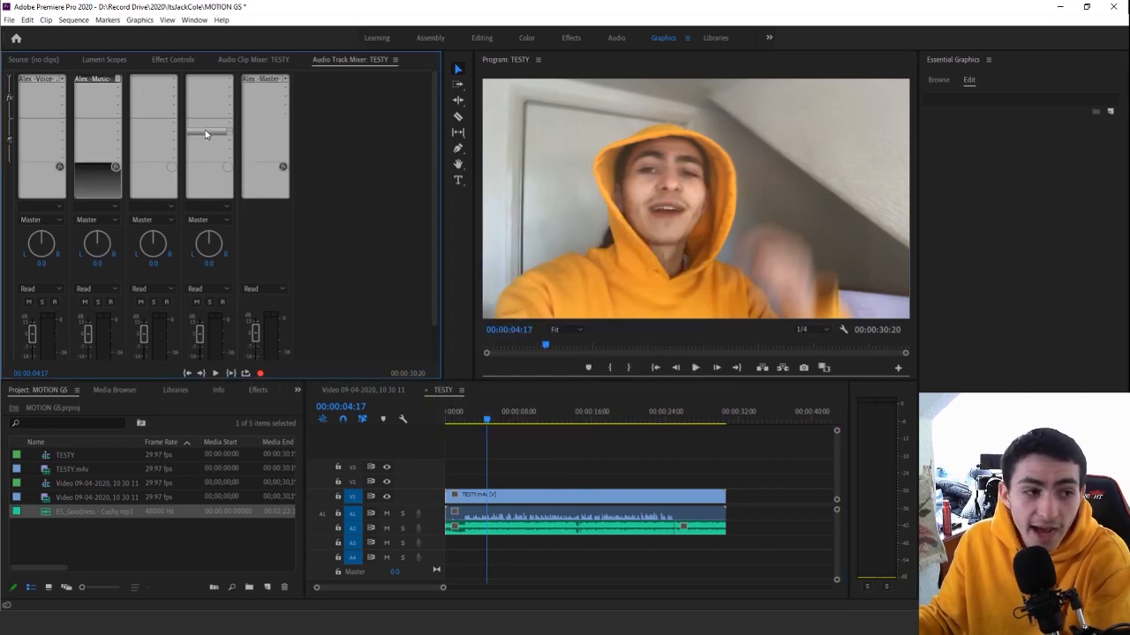
left_click(44, 79)
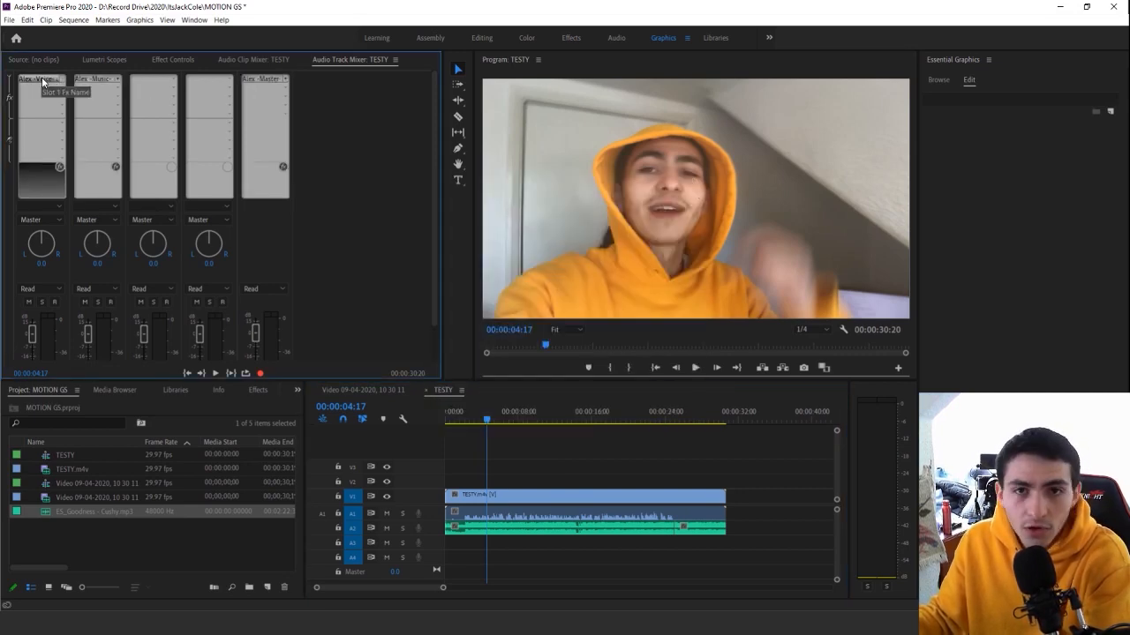
double_click(42, 79)
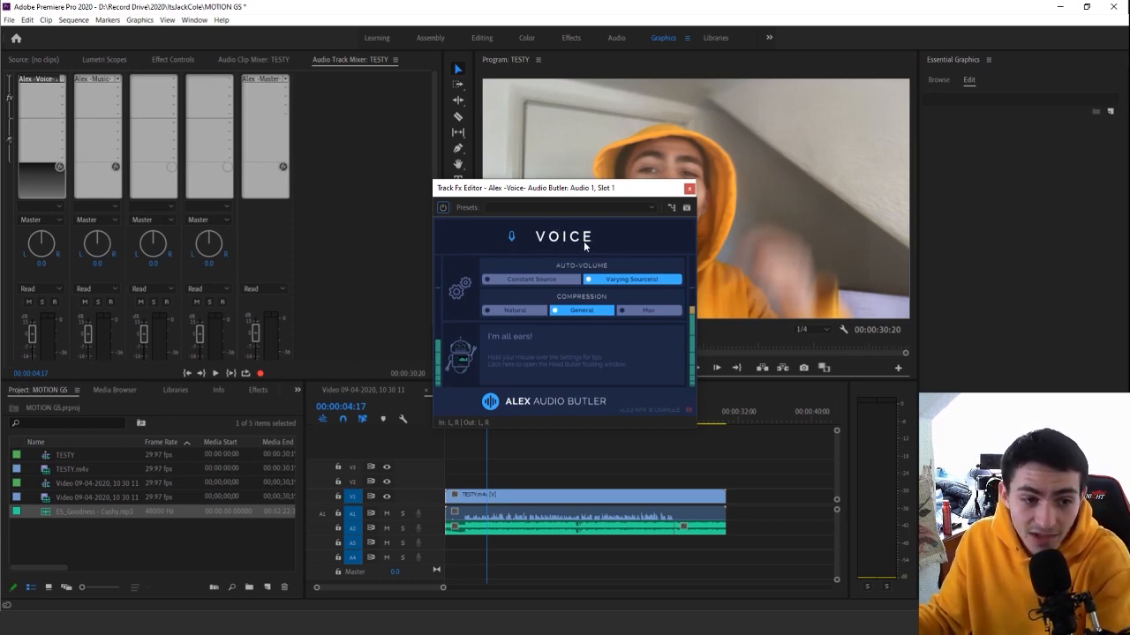
mouse_move(555, 279)
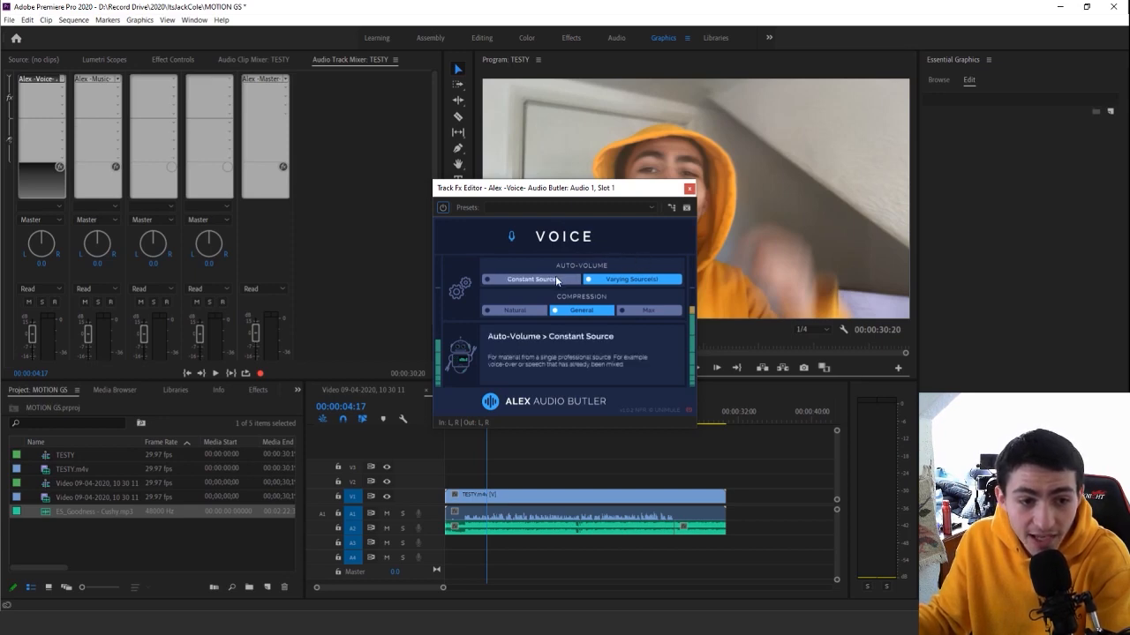
mouse_move(615, 281)
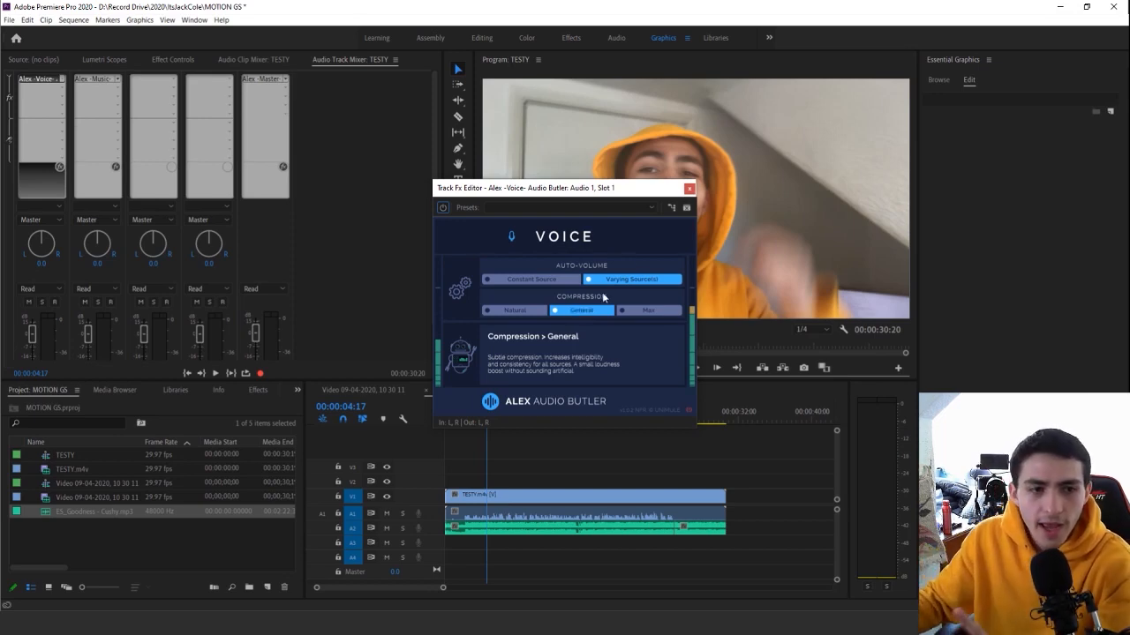
- Examine the Target Volume options of the Music effect on Audio 2 and open the Master effect's settings
double_click(99, 80)
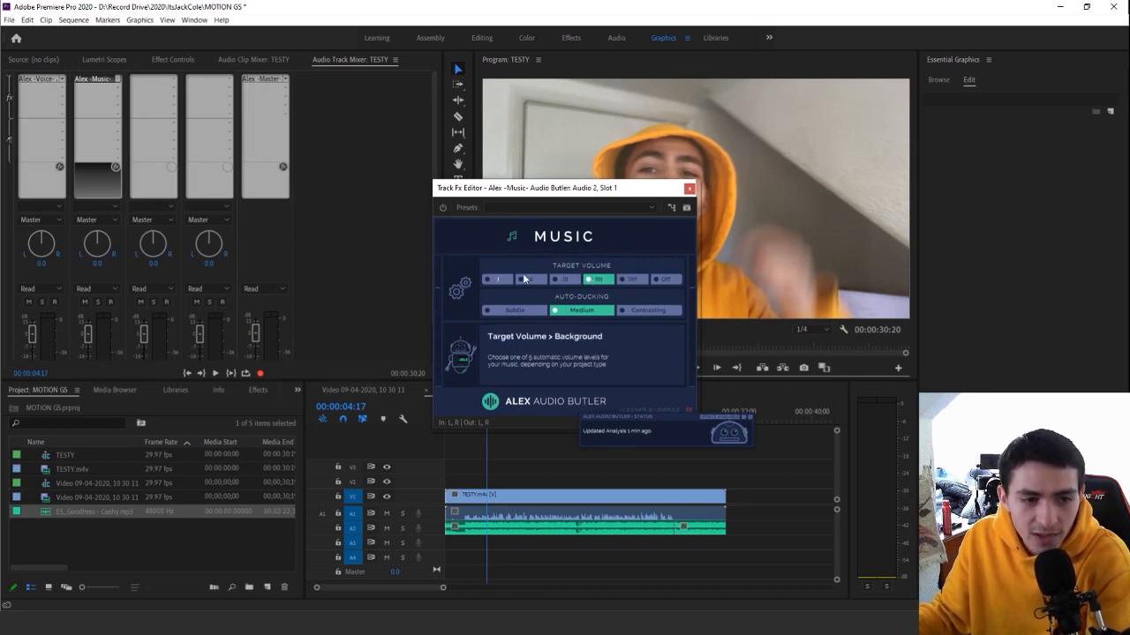
left_click(689, 188)
double_click(257, 83)
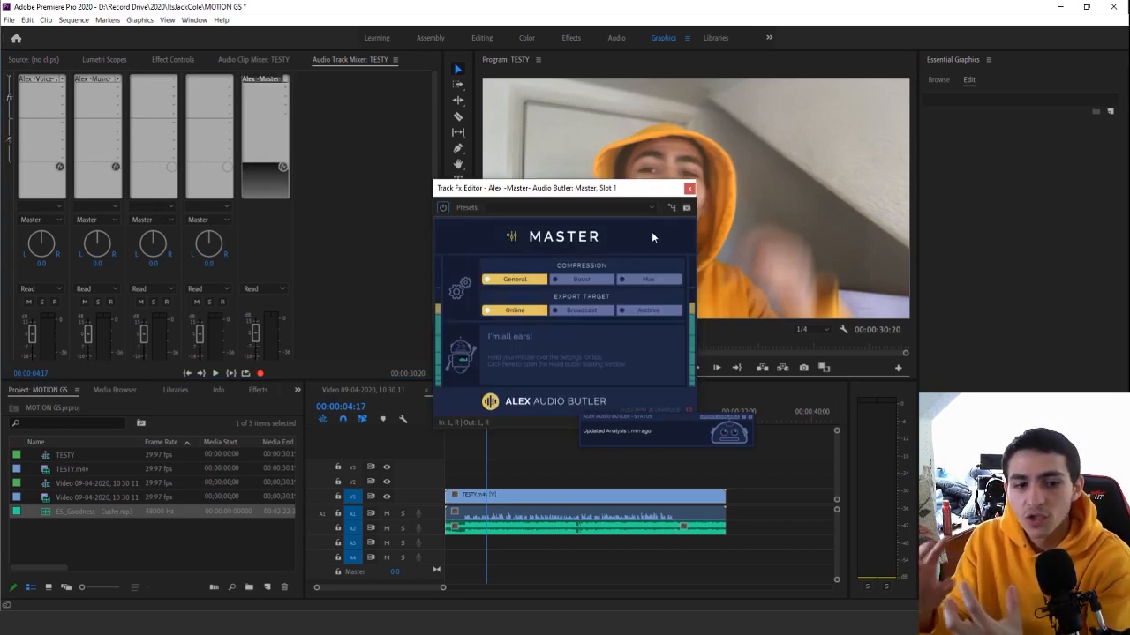
- Close the Master effect's settings and play the whole TESTY sequence from start to end to hear the mix
left_click(690, 188)
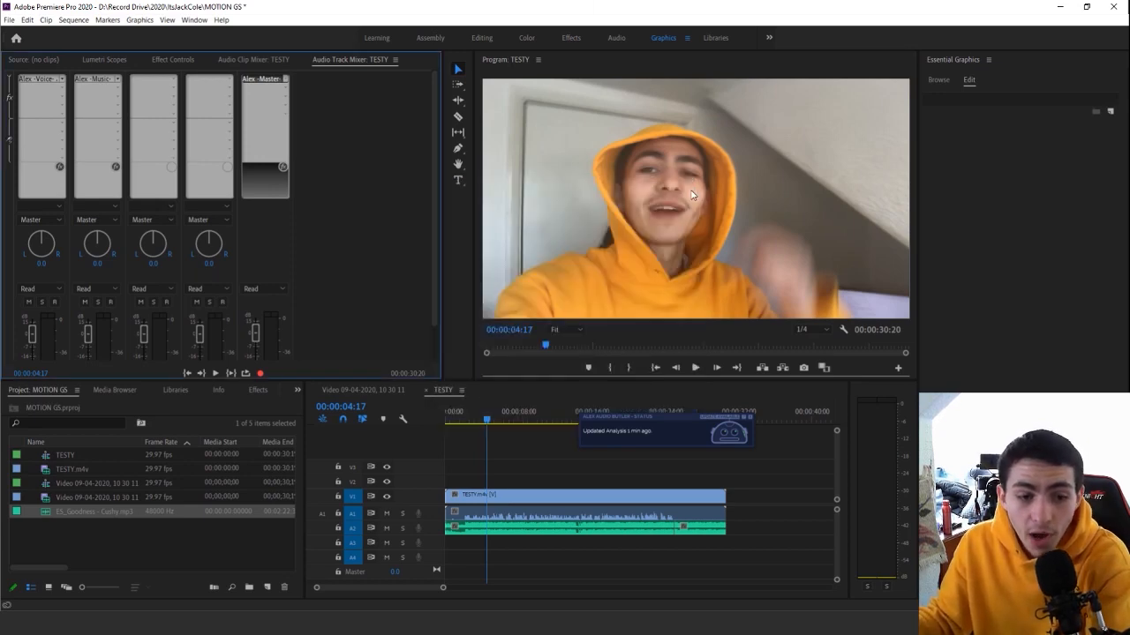
left_click(560, 468)
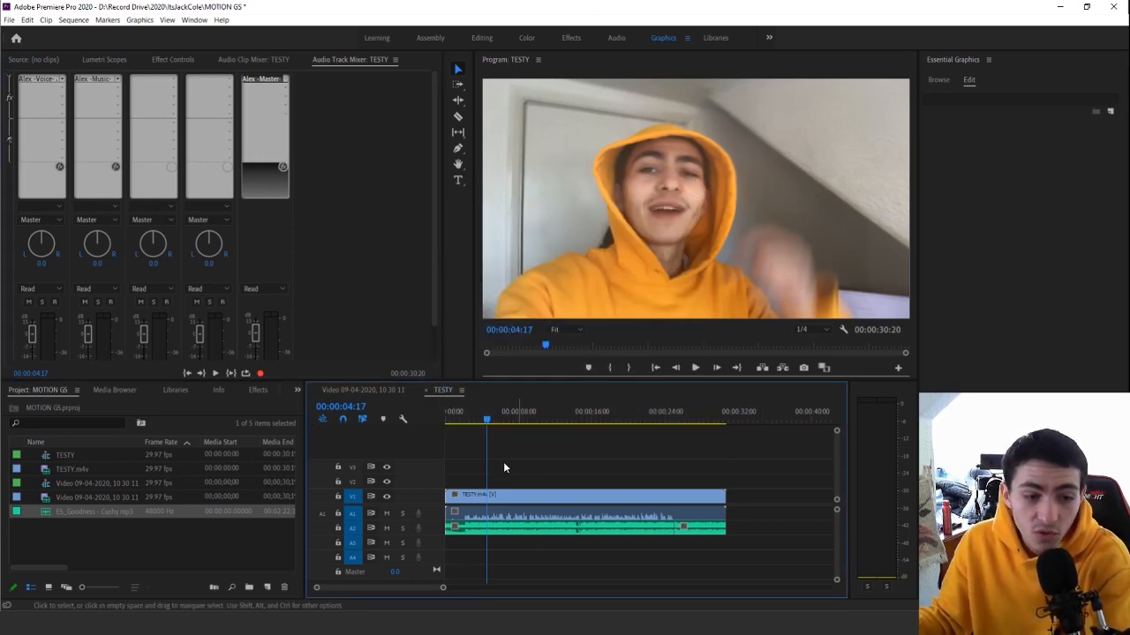
key("Home")
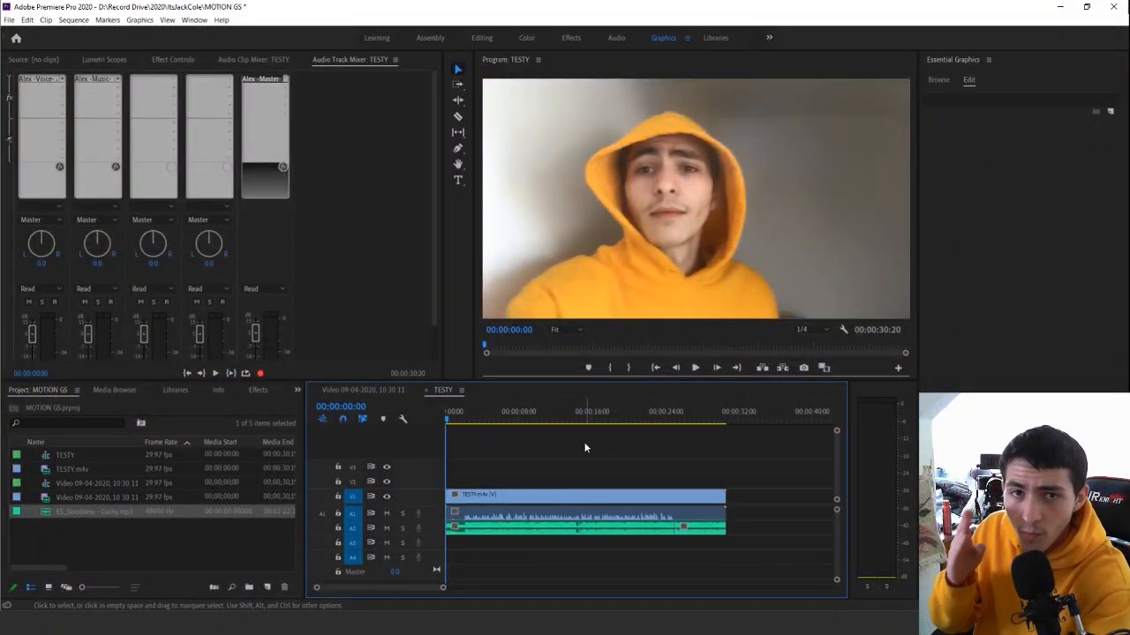
key("space")
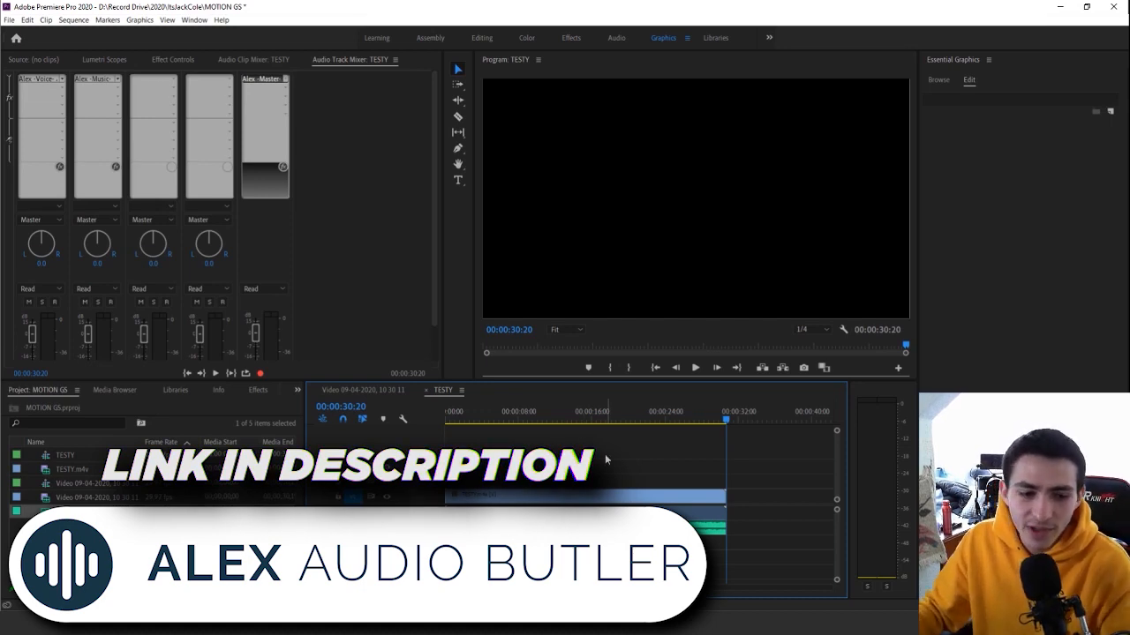
- Place the playhead at about 00:00:18:12 in the TESTY sequence and save the MOTION GS project
left_click(613, 446)
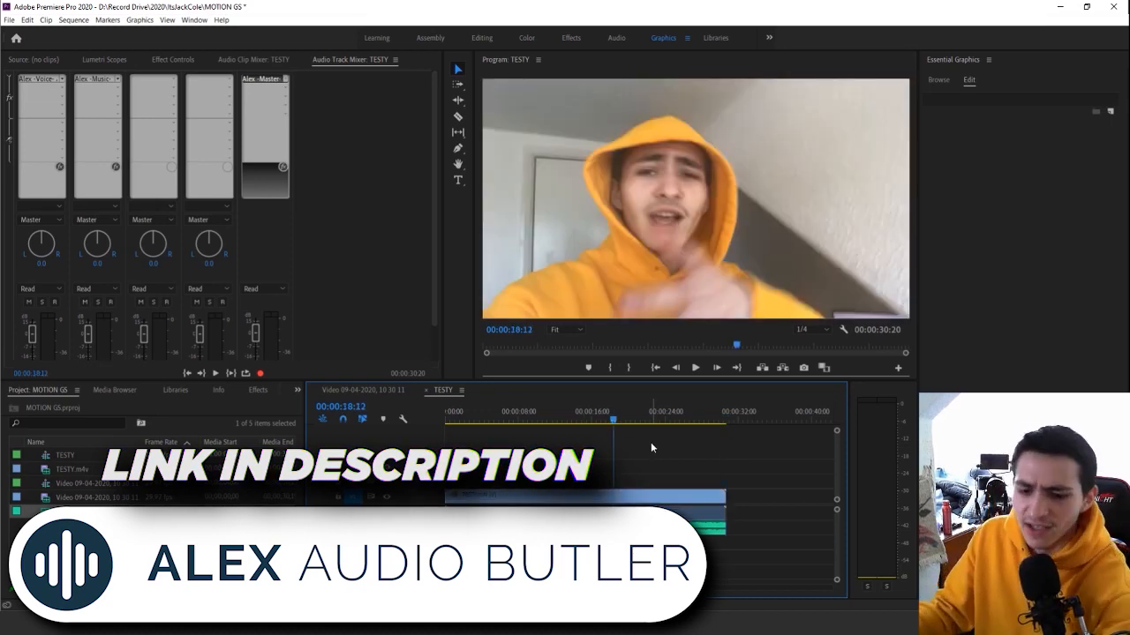
key("ctrl+s")
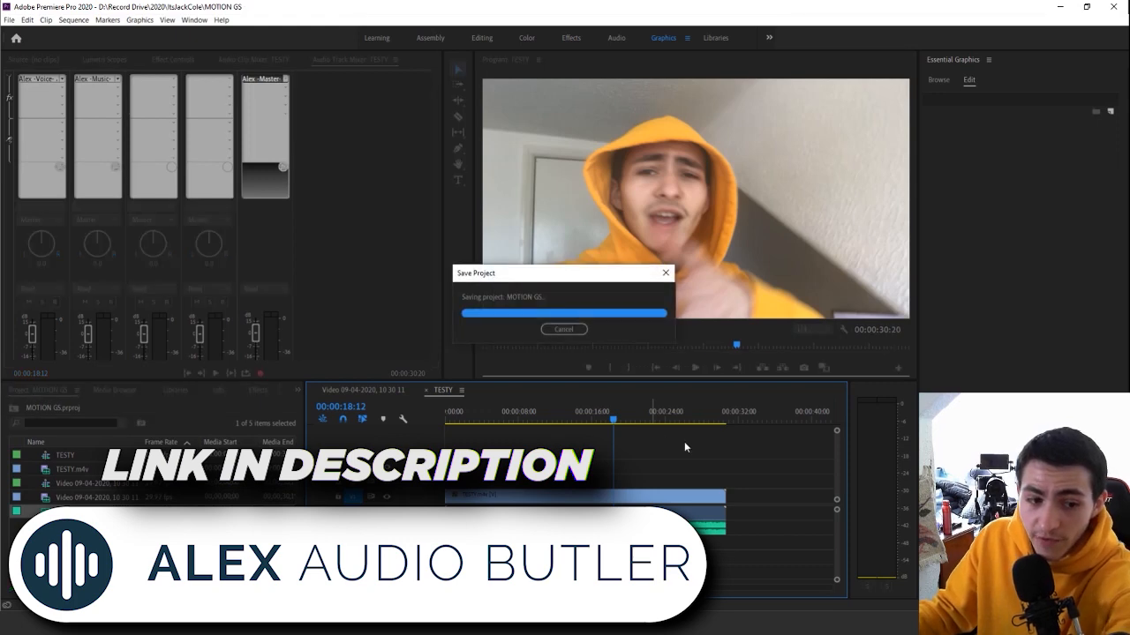